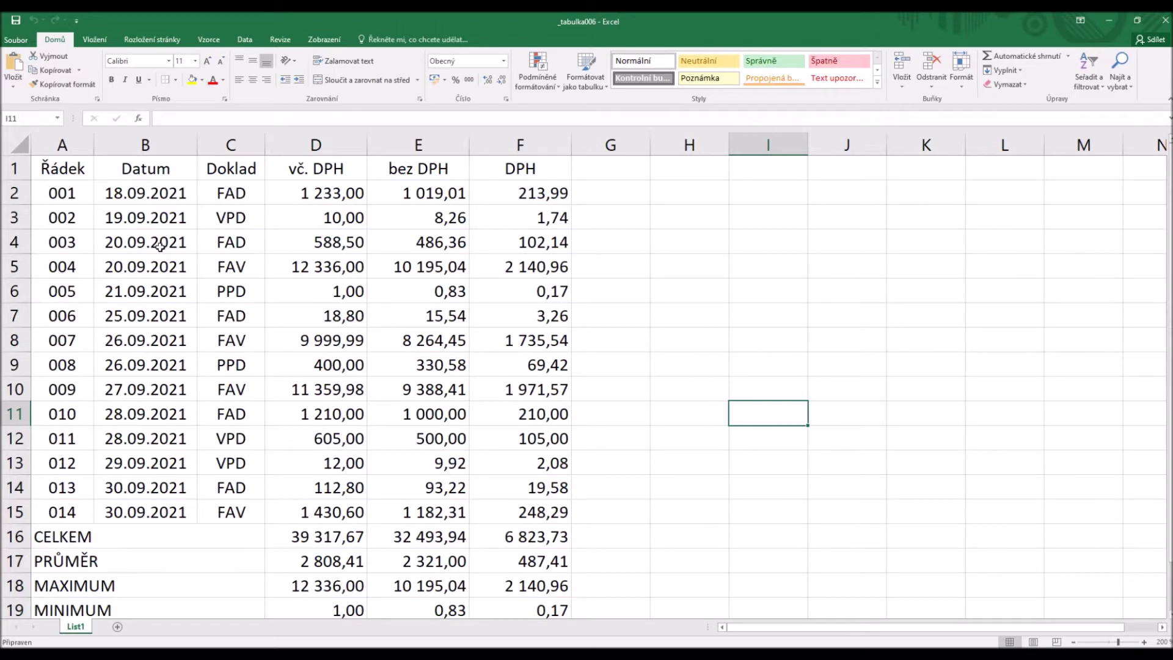
# - Apply All Borders to every cell of A1:F19, including the summary rows
pyautogui.click(54, 169)
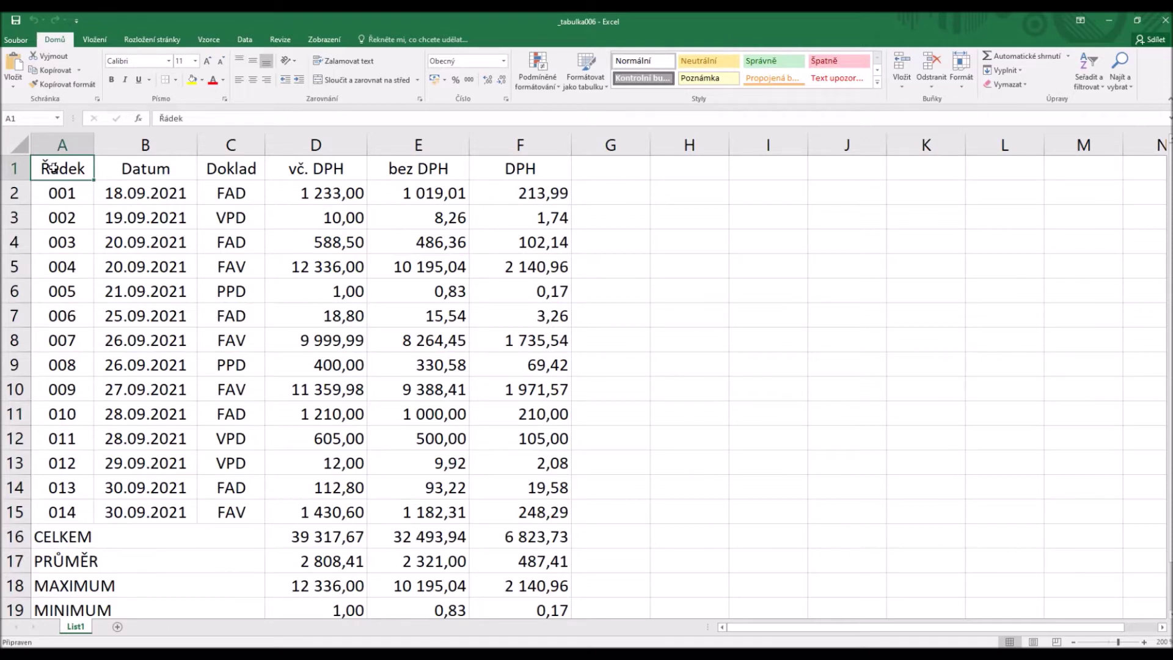
pyautogui.moveTo(54, 169)
pyautogui.mouseDown()
pyautogui.moveTo(543, 577)
pyautogui.moveTo(546, 602)
pyautogui.mouseUp()
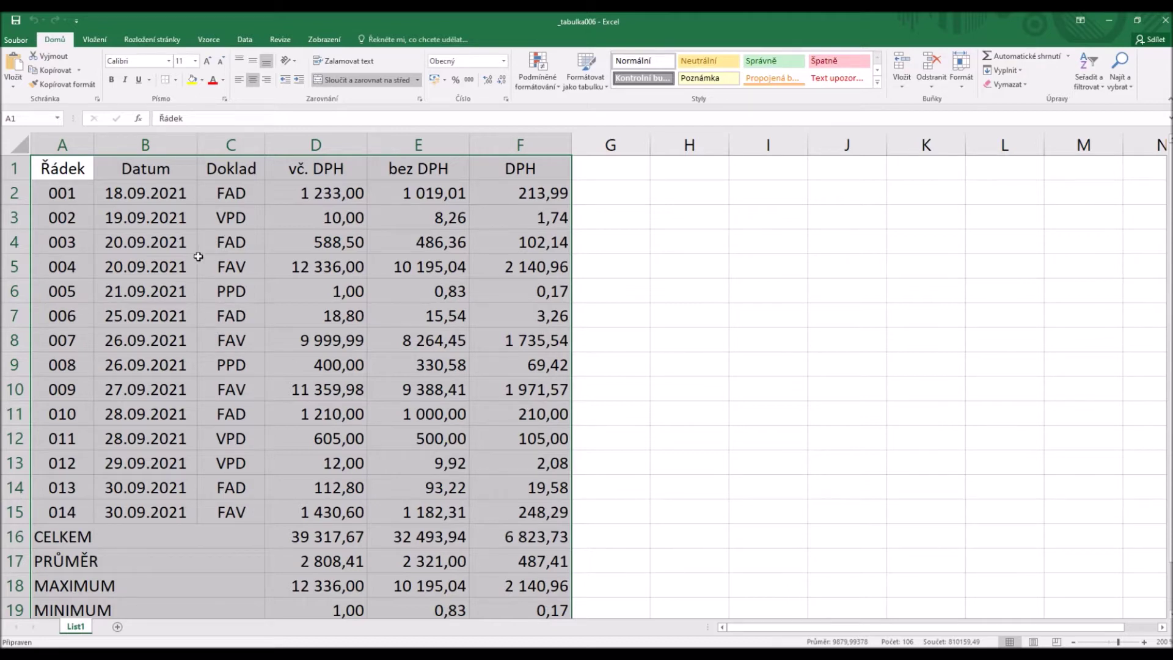
pyautogui.click(175, 80)
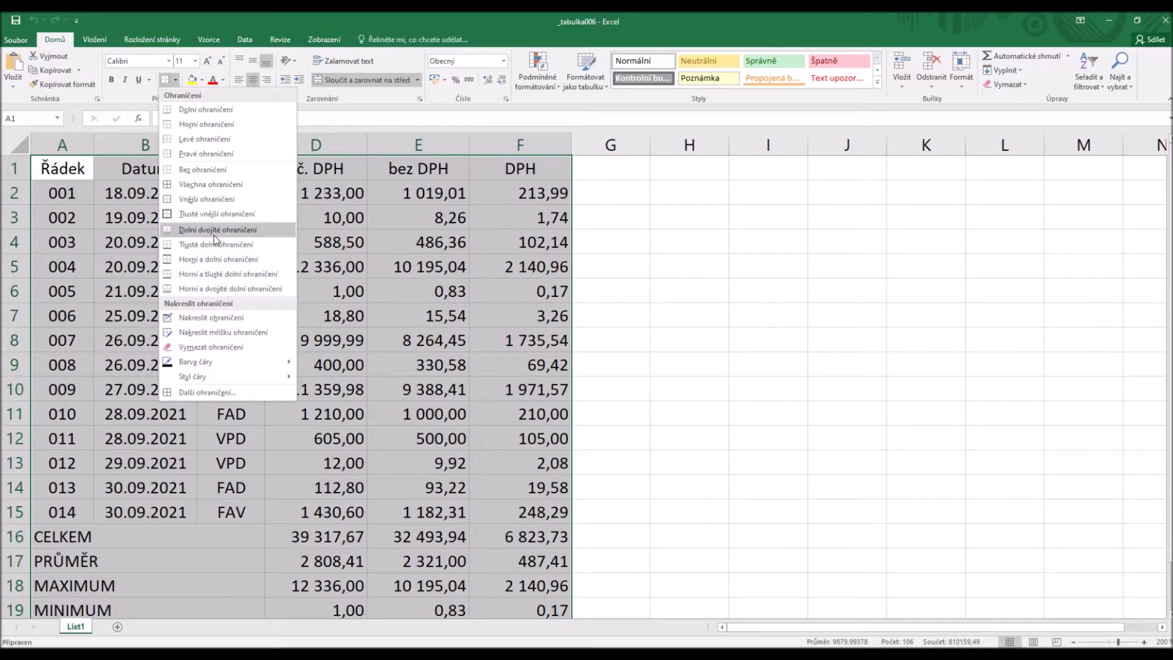
pyautogui.click(225, 190)
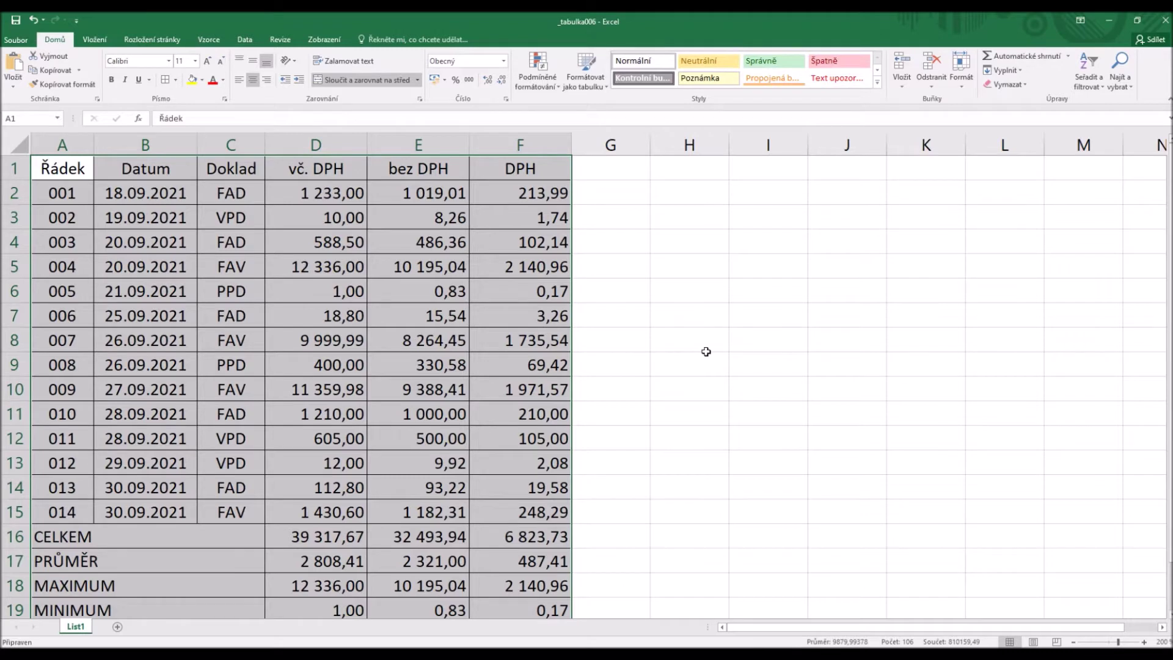
pyautogui.click(706, 351)
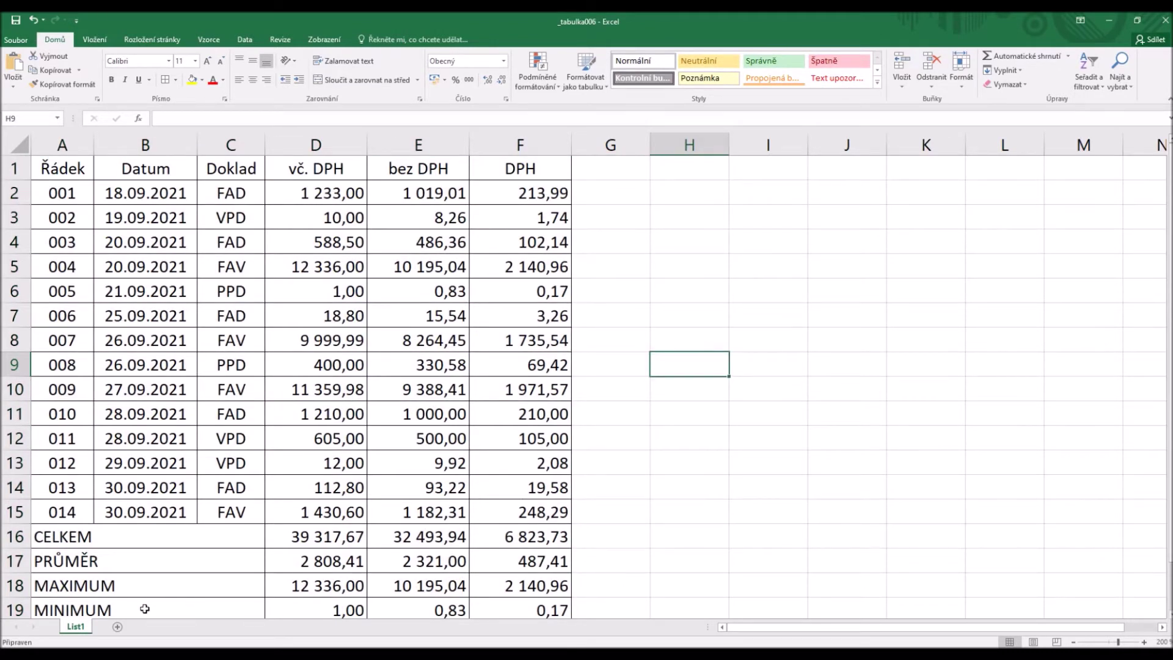
pyautogui.moveTo(145, 609); pyautogui.dragTo(157, 588)
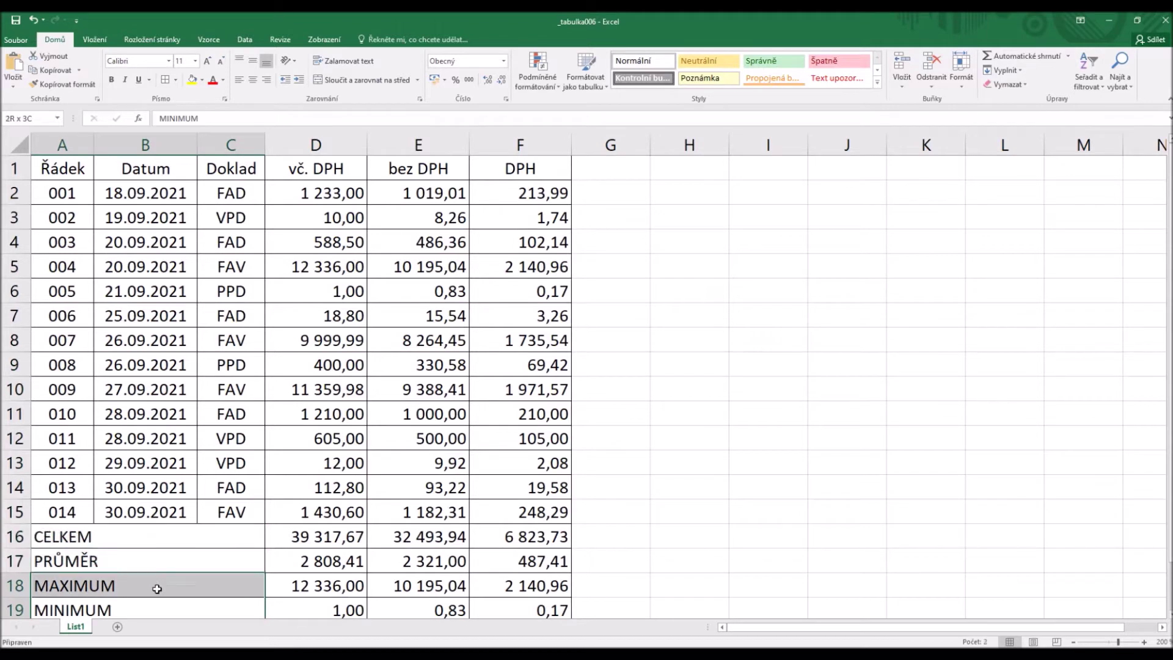
pyautogui.moveTo(157, 588); pyautogui.dragTo(113, 534)
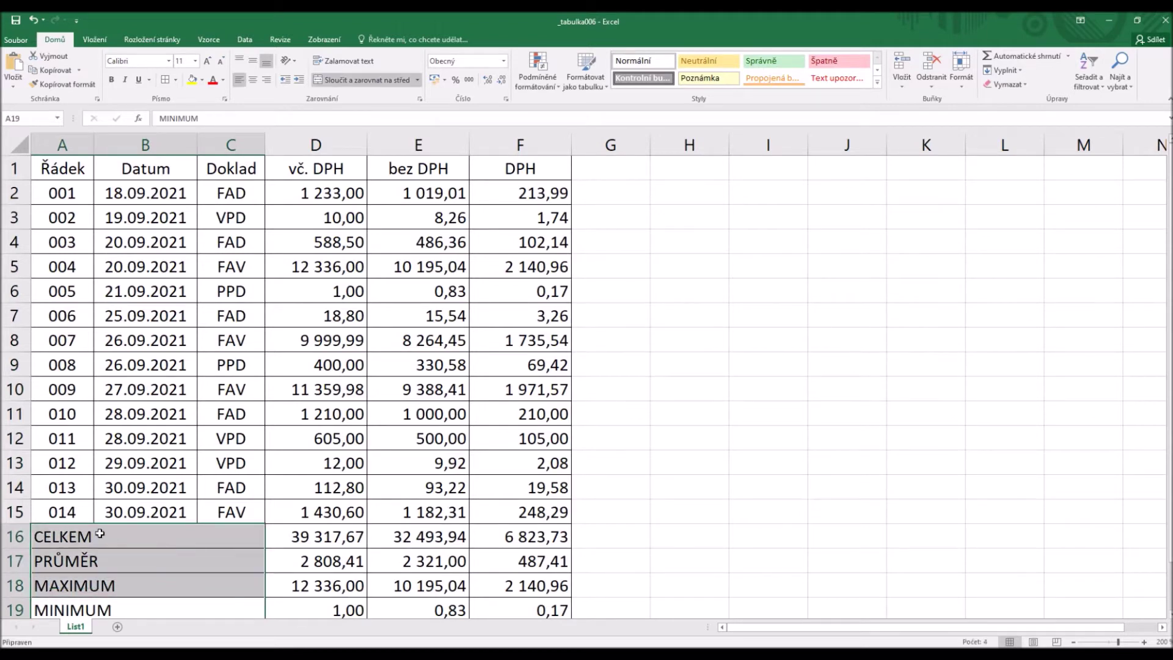
pyautogui.click(113, 534)
pyautogui.click(96, 561)
pyautogui.click(95, 586)
pyautogui.click(98, 607)
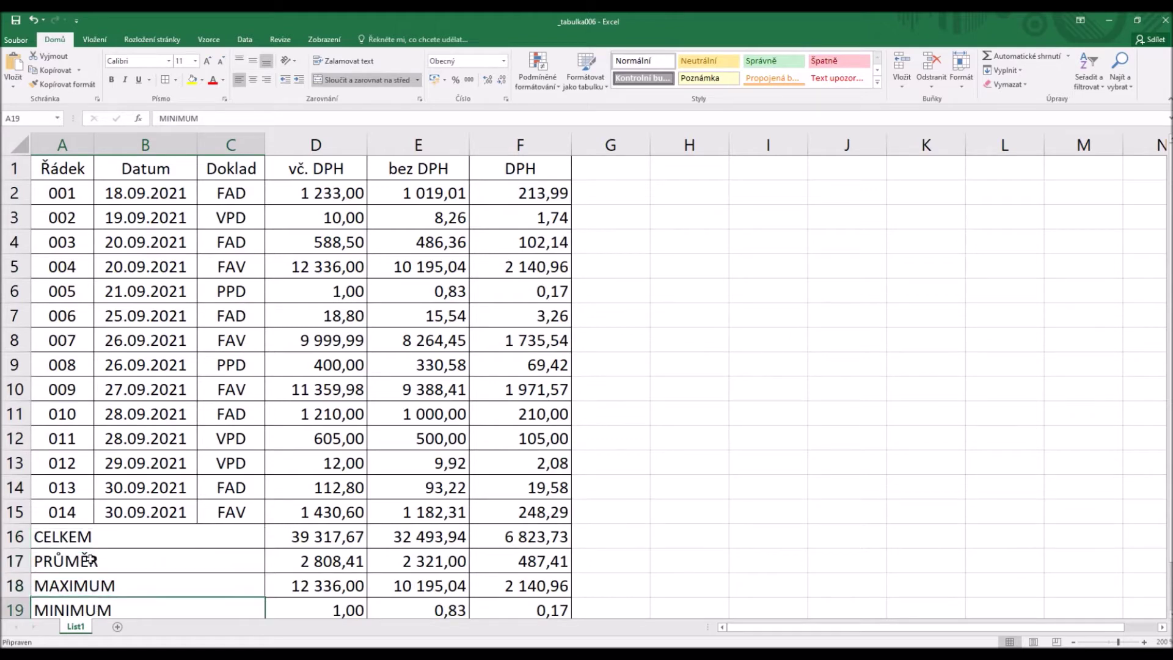
pyautogui.click(82, 541)
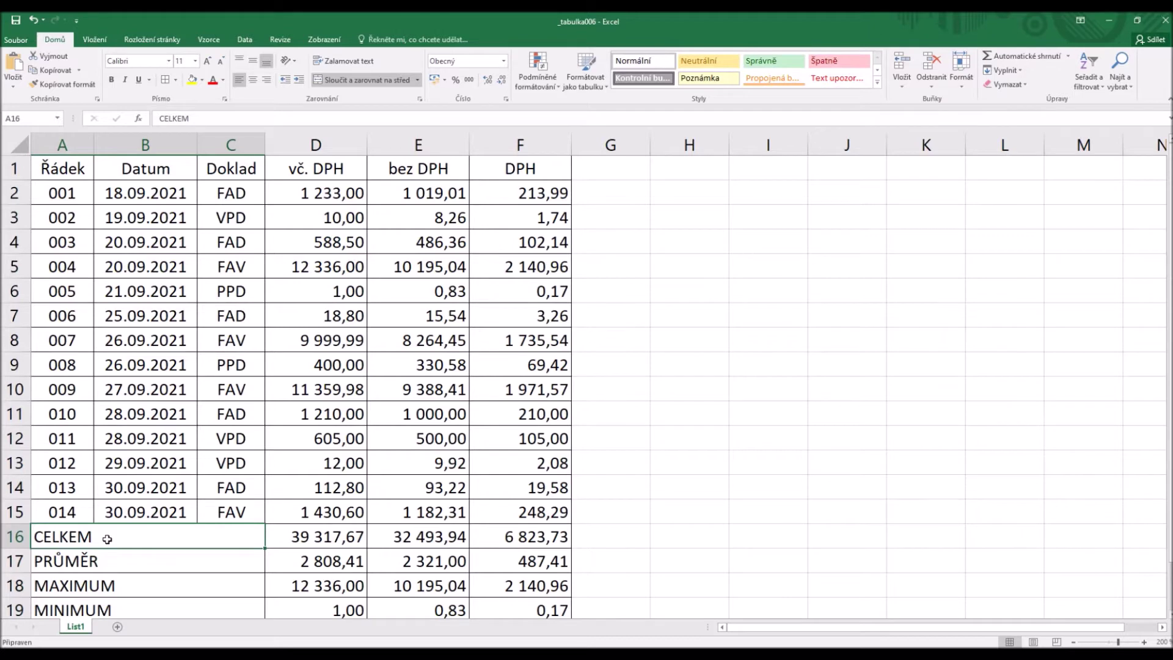
pyautogui.click(229, 481)
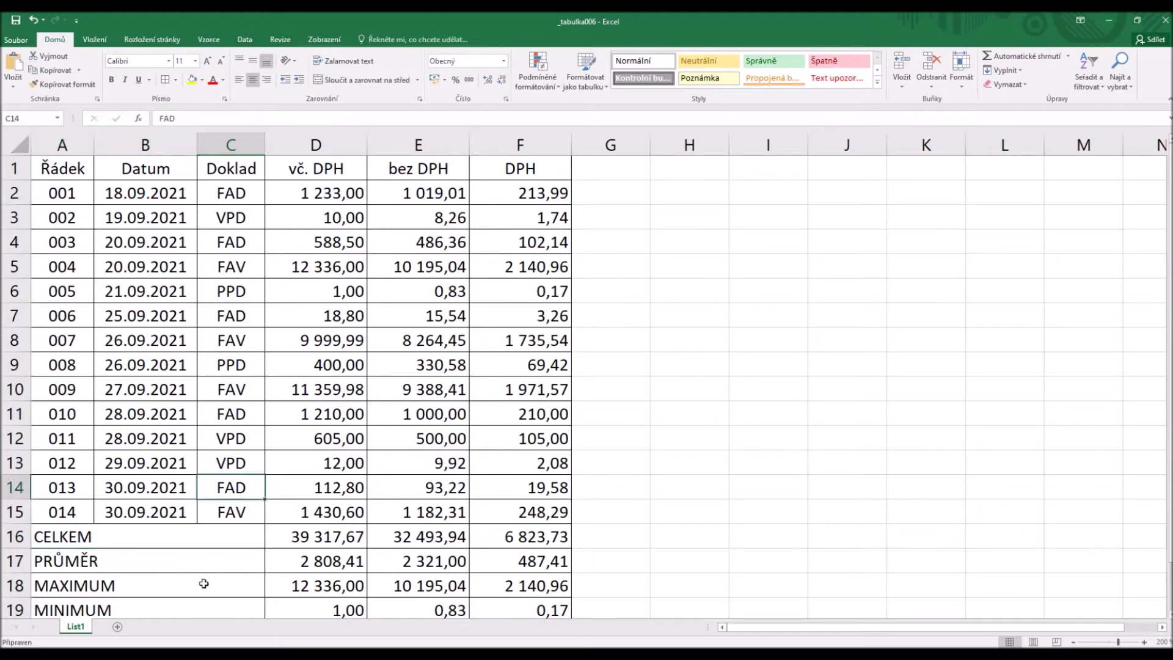
pyautogui.moveTo(153, 537); pyautogui.dragTo(147, 600)
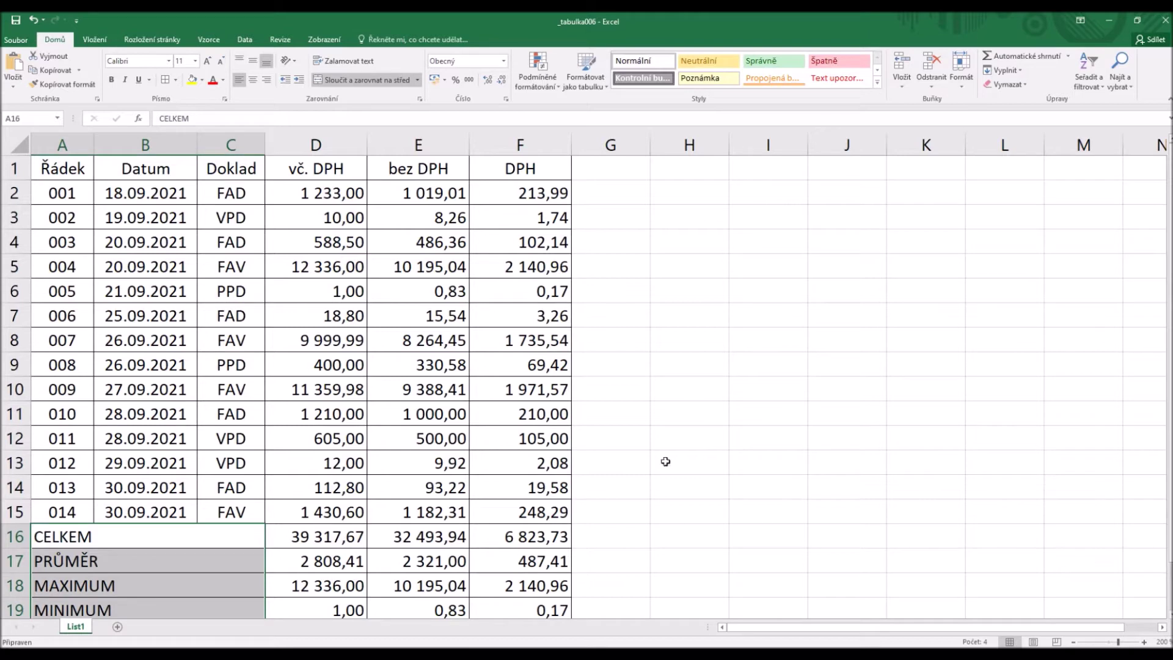
pyautogui.click(682, 416)
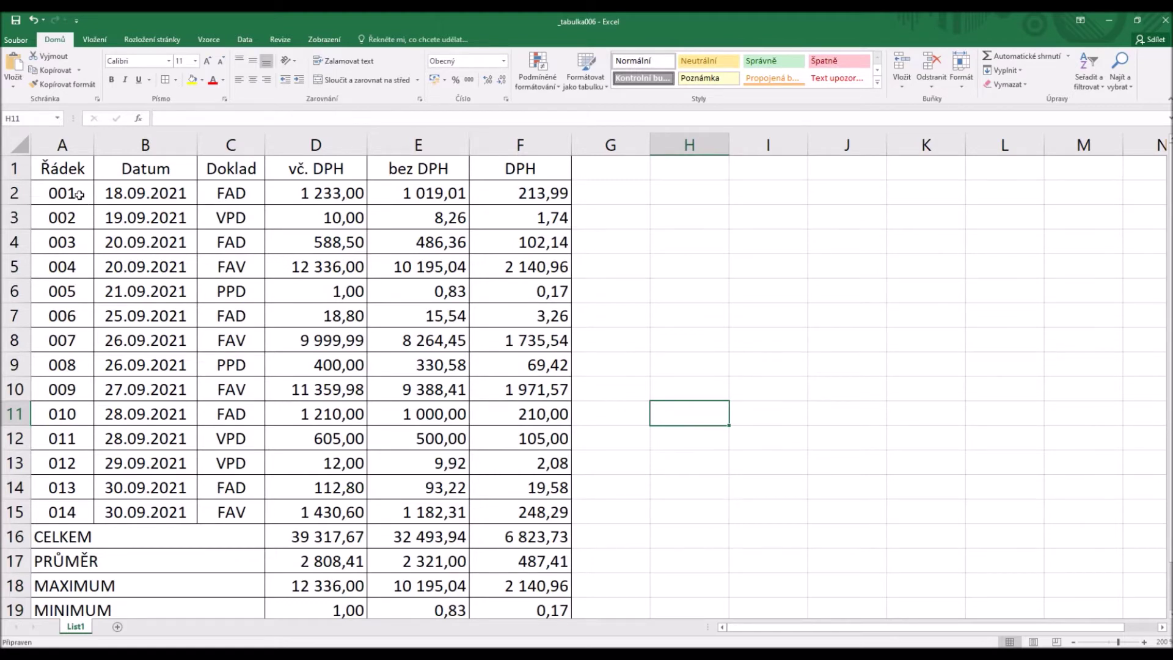
pyautogui.moveTo(58, 171); pyautogui.dragTo(501, 592)
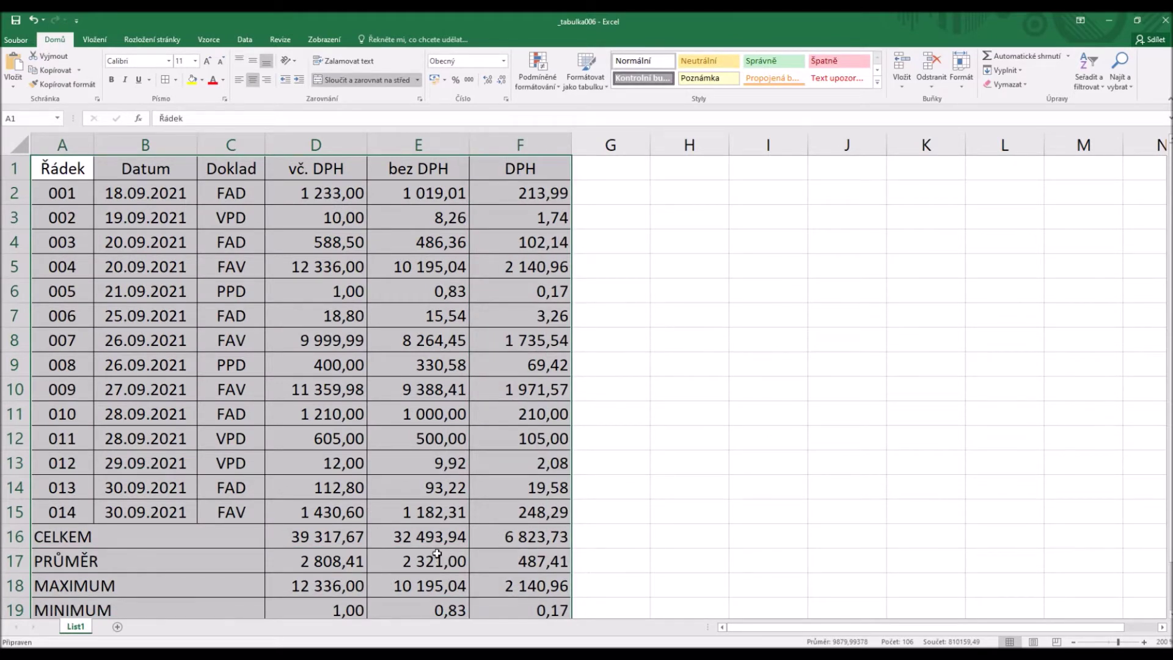
# - Give the selected VAT table A1:F19 a Thick Outside Border
pyautogui.click(176, 80)
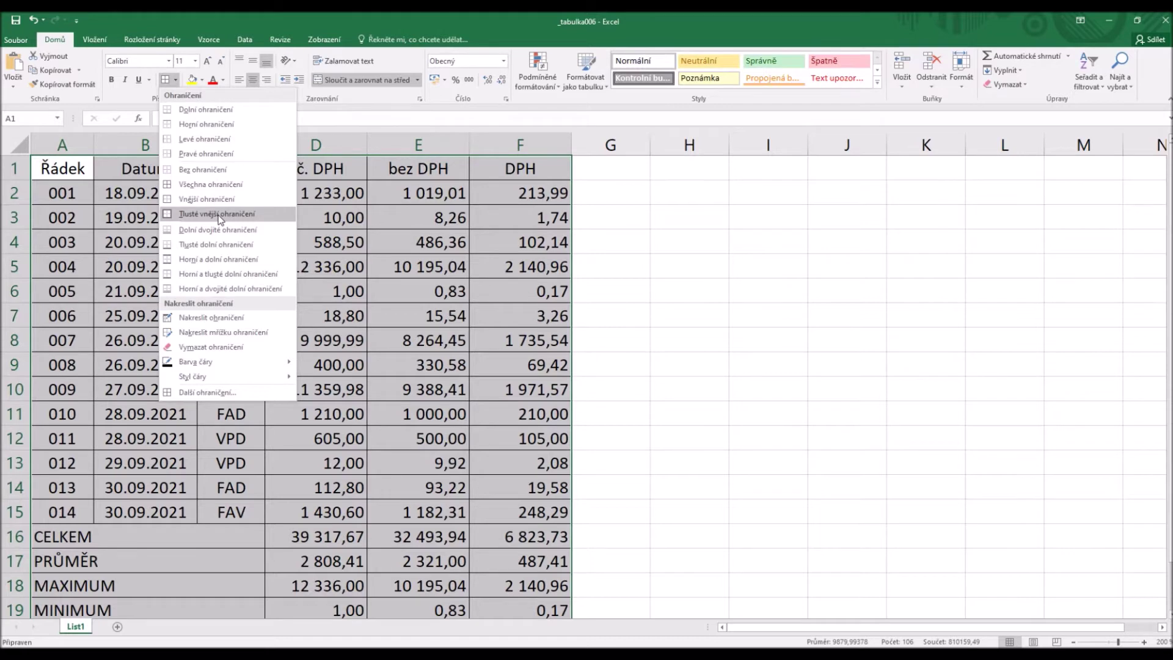
pyautogui.click(218, 214)
pyautogui.click(704, 351)
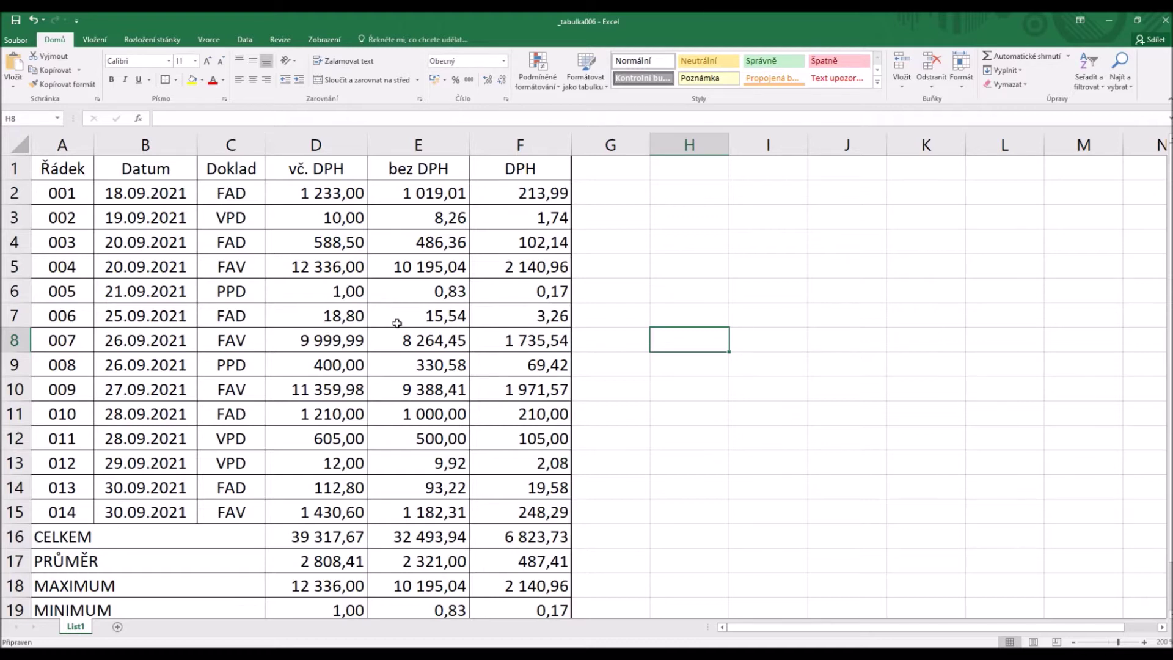
pyautogui.moveTo(64, 171); pyautogui.dragTo(520, 171)
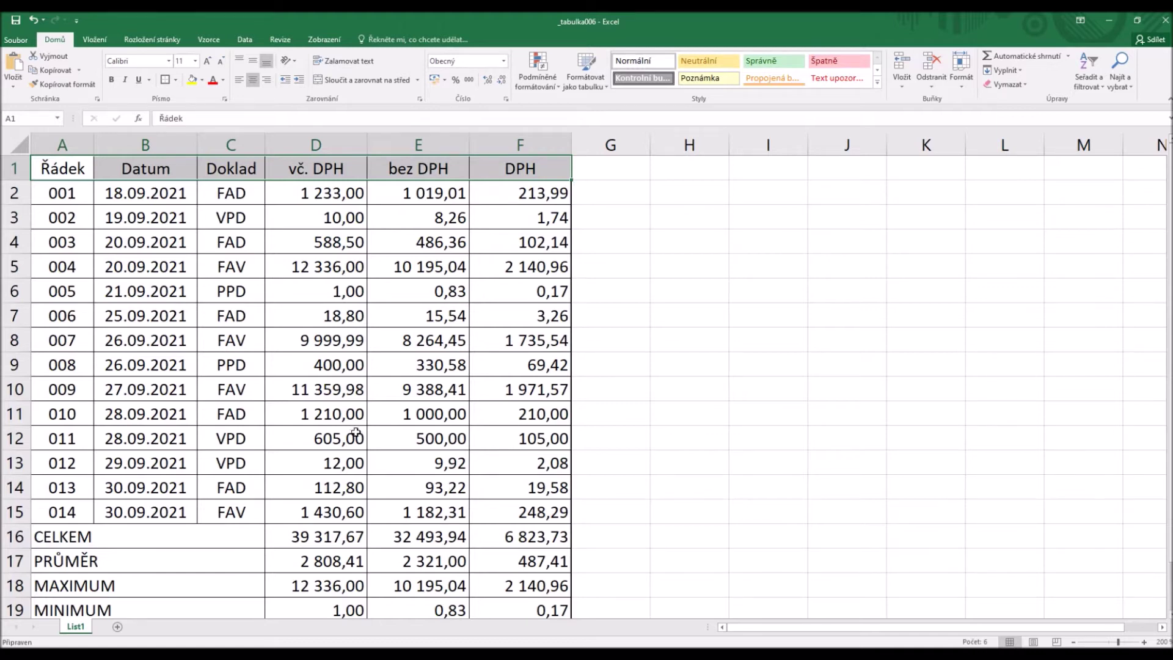
# - Add a double-line bottom border to header row A1:F1 through Format Cells
pyautogui.click(223, 287)
pyautogui.moveTo(51, 169); pyautogui.dragTo(519, 169)
pyautogui.rightClick(152, 168)
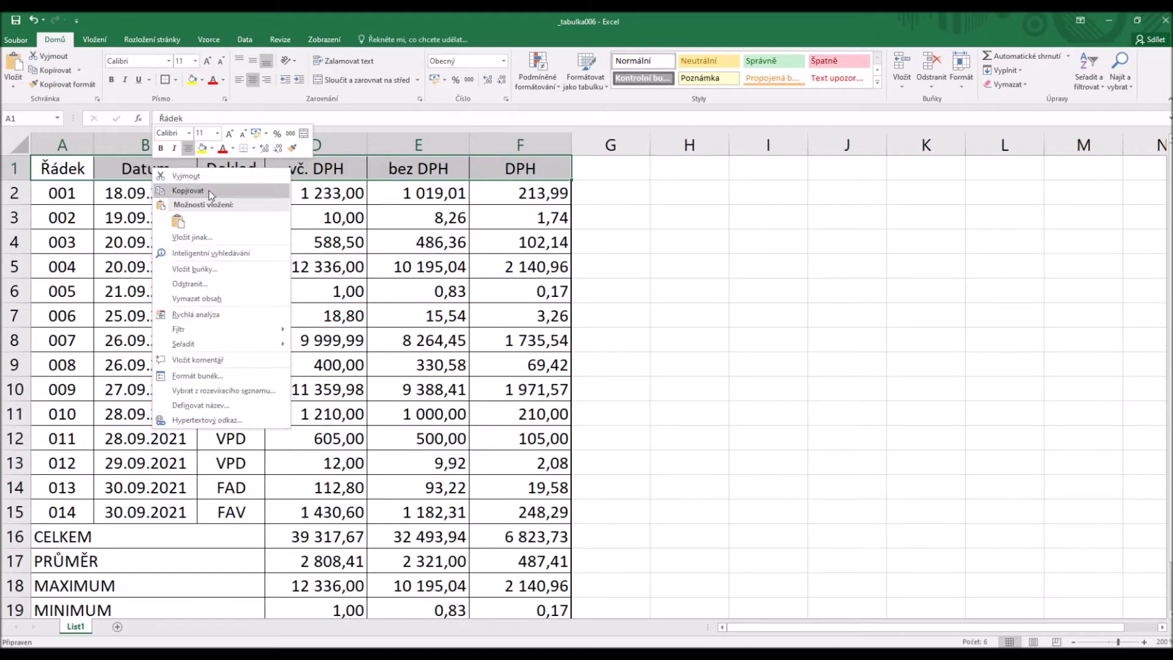
pyautogui.click(219, 379)
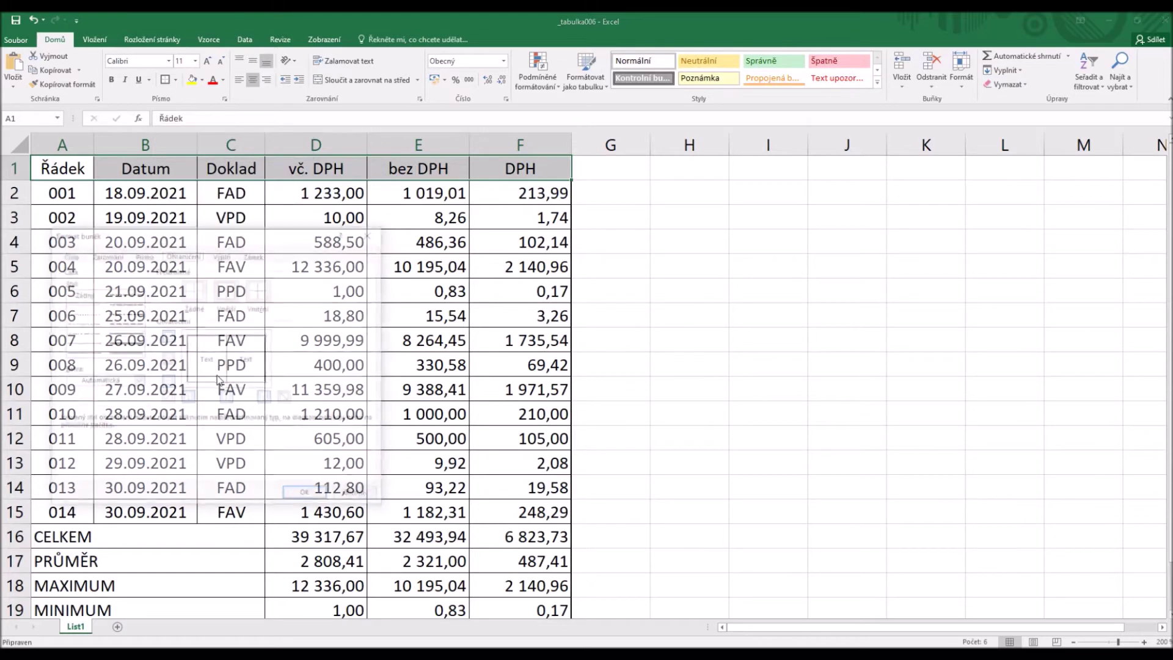
pyautogui.moveTo(256, 235); pyautogui.dragTo(797, 221)
pyautogui.click(608, 241)
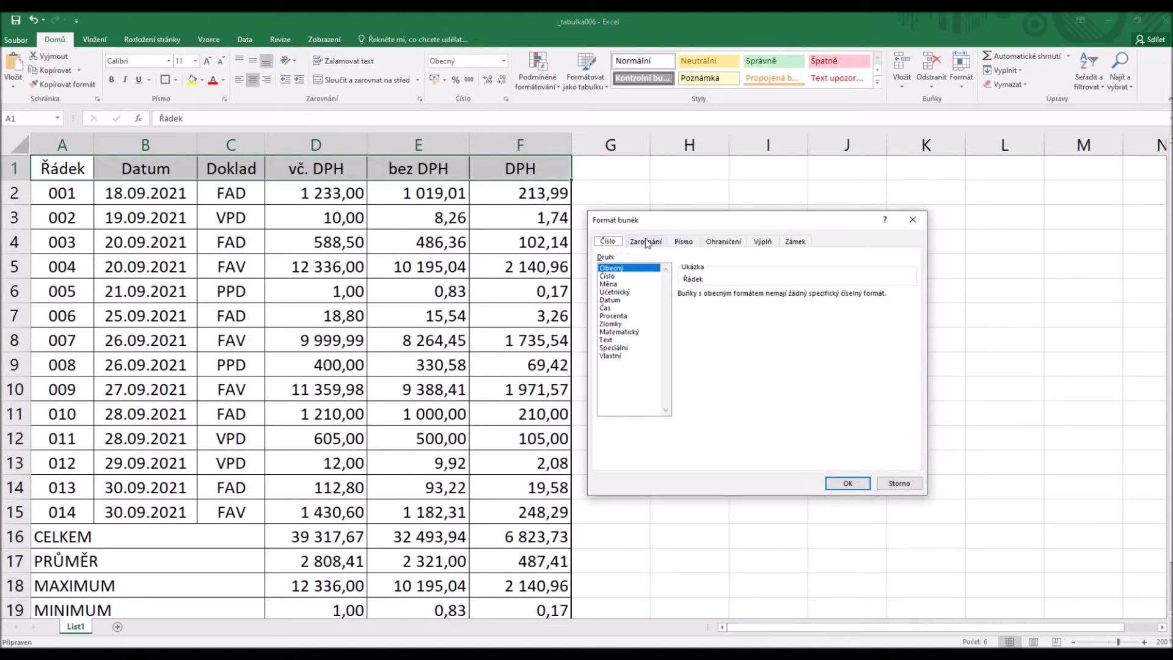
pyautogui.click(645, 242)
pyautogui.click(723, 242)
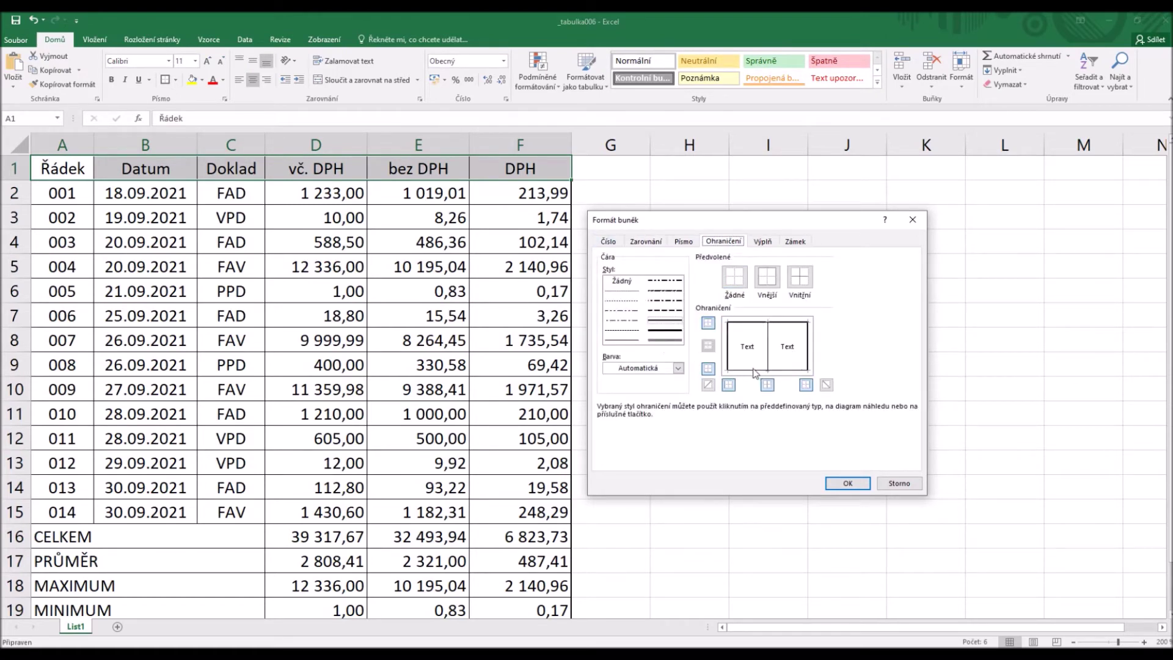
pyautogui.click(661, 340)
pyautogui.click(746, 369)
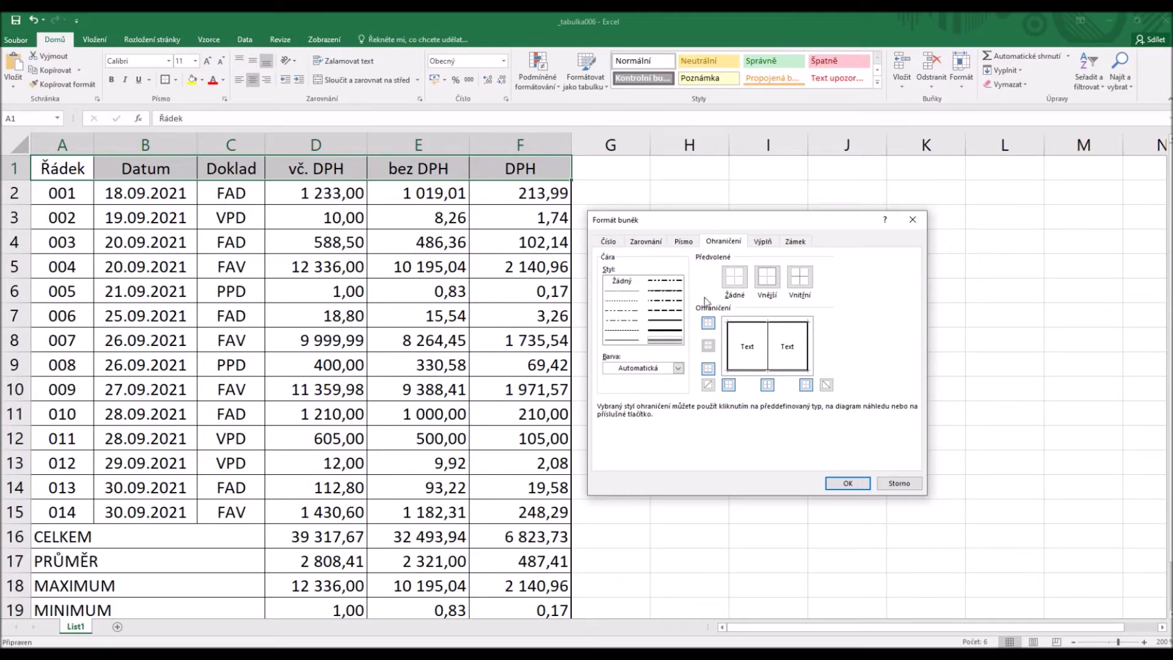
pyautogui.click(841, 484)
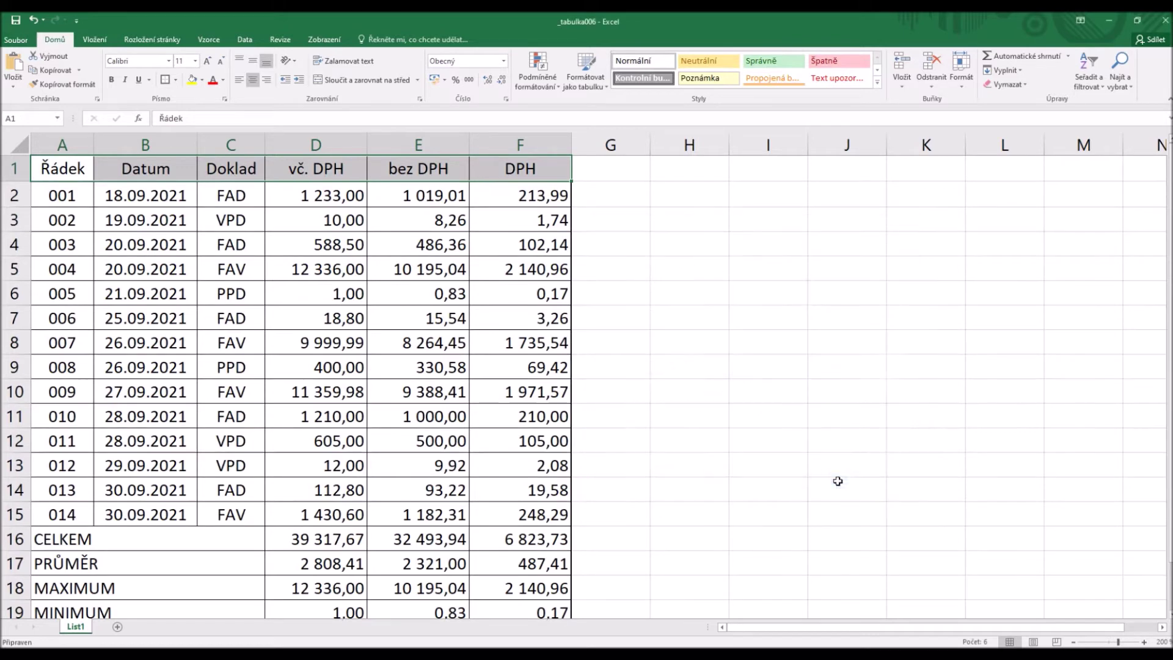
pyautogui.click(761, 490)
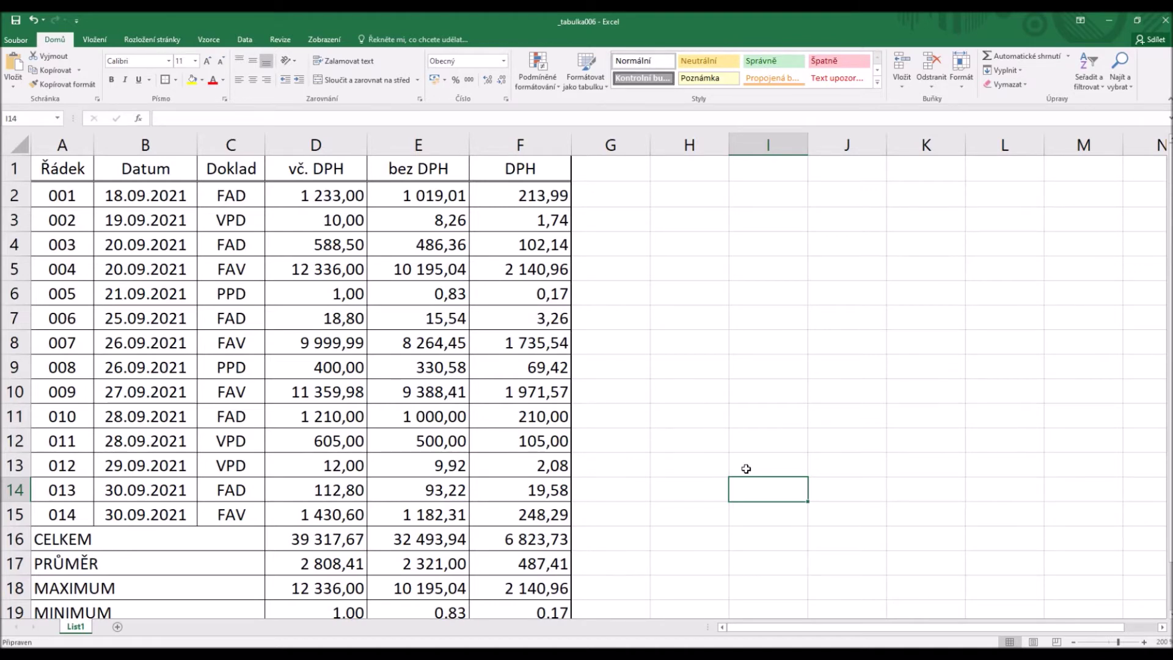
pyautogui.moveTo(79, 170); pyautogui.dragTo(495, 168)
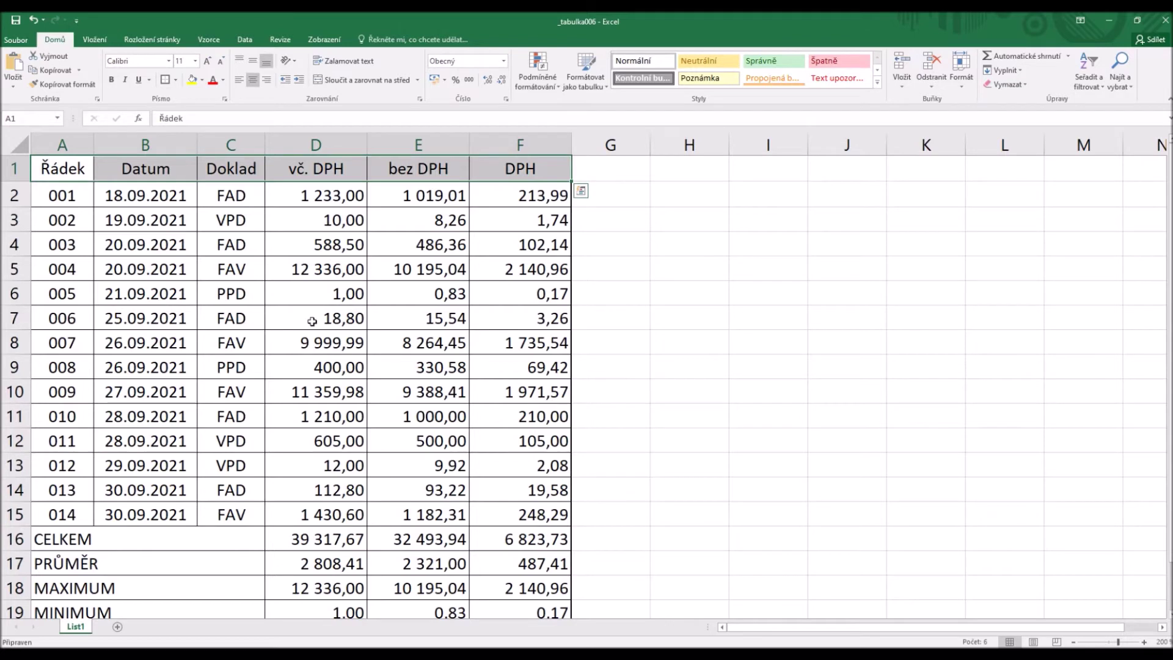
# - Fill header cells Řádek through DPH (A1:F1) with a grey shade
pyautogui.click(202, 80)
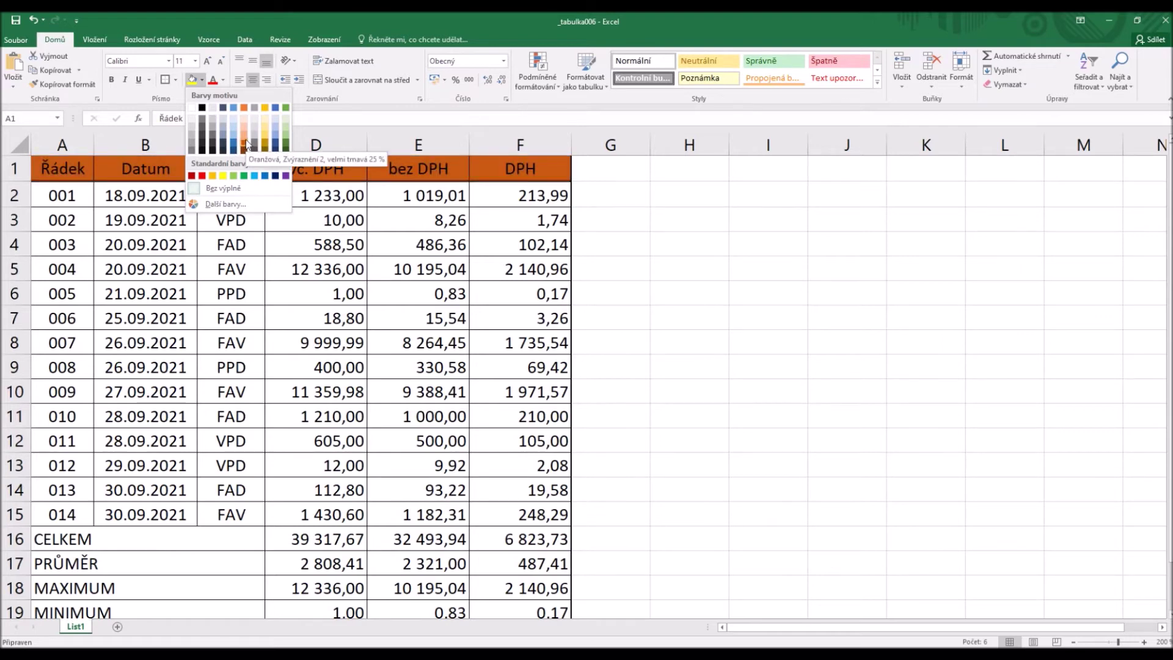
pyautogui.click(193, 144)
pyautogui.click(641, 293)
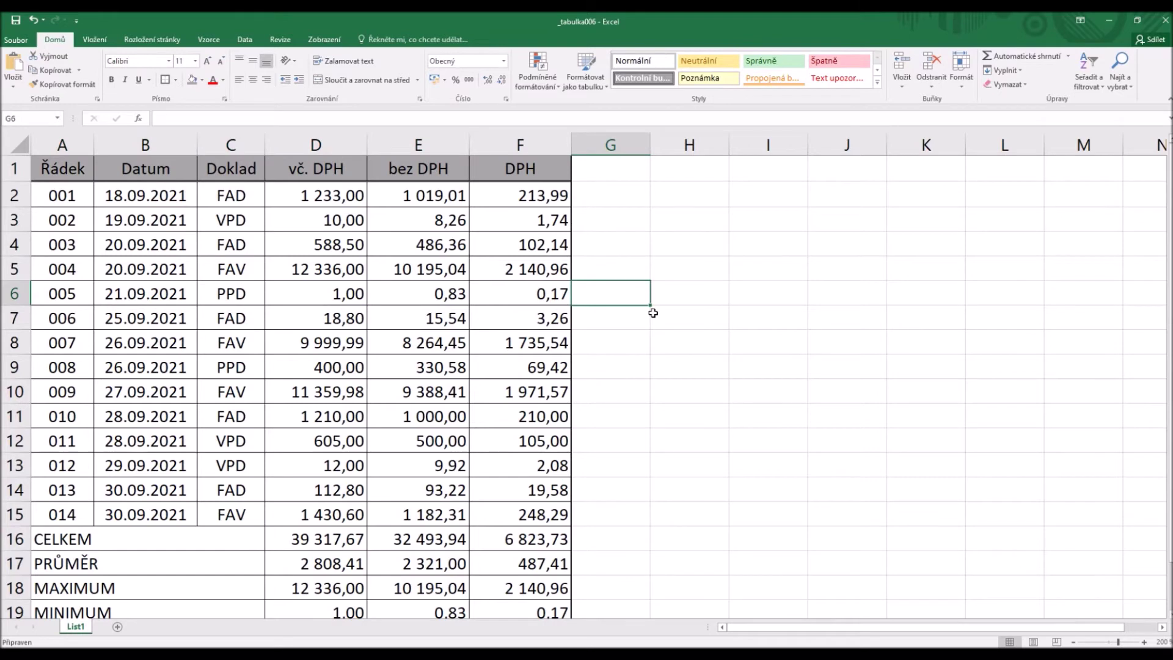
# - Set a custom 180 % zoom and select summary rows A16:F19
pyautogui.click(78, 542)
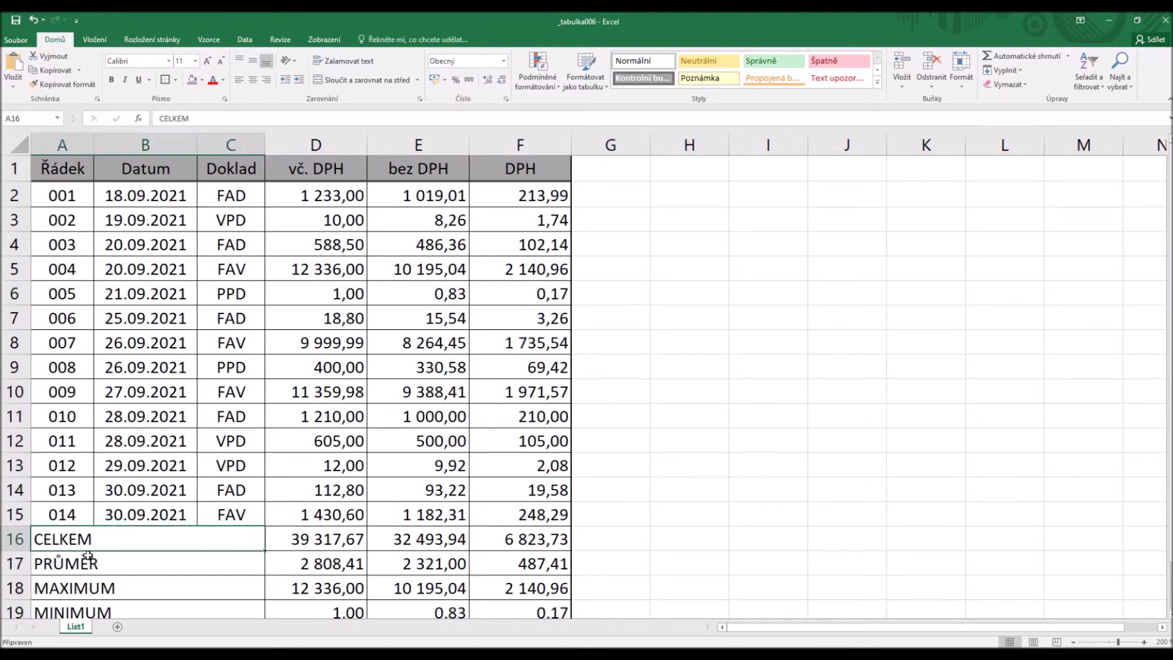
pyautogui.moveTo(88, 555); pyautogui.dragTo(507, 604)
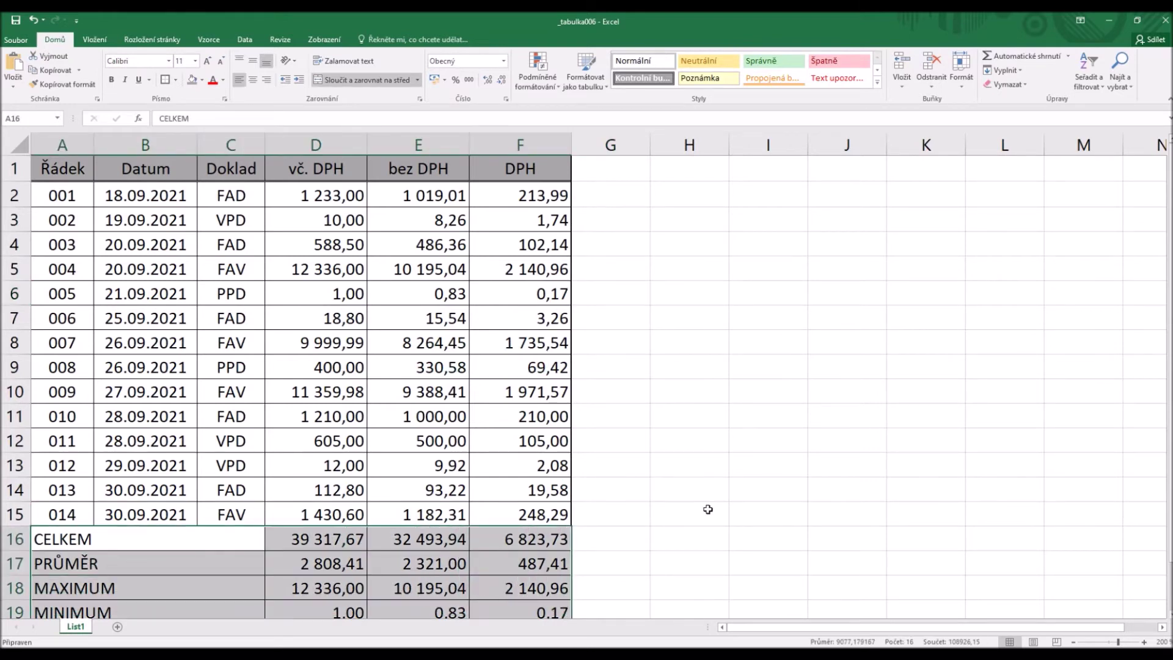
pyautogui.click(330, 41)
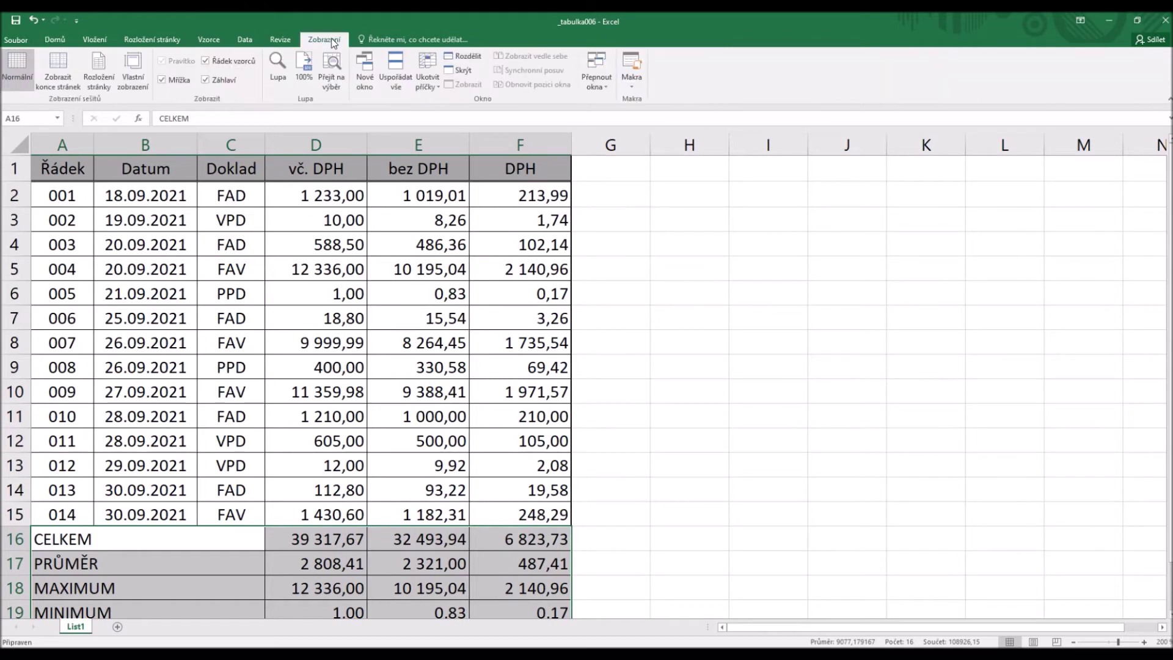
pyautogui.click(289, 82)
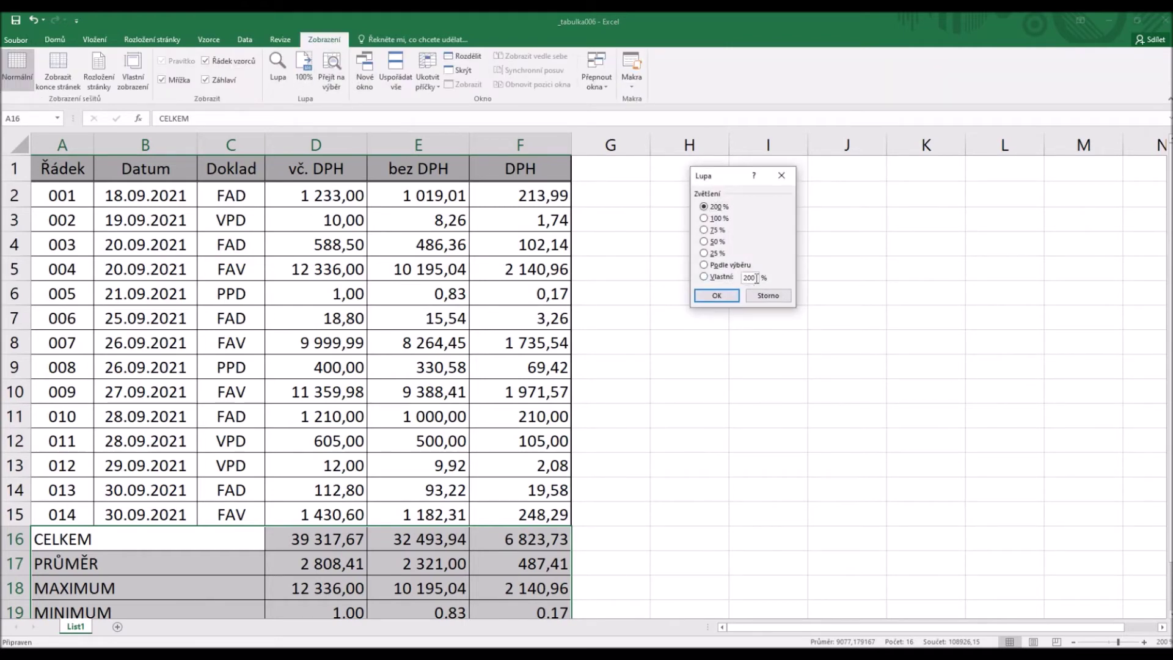
pyautogui.write('180')
pyautogui.press('Return')
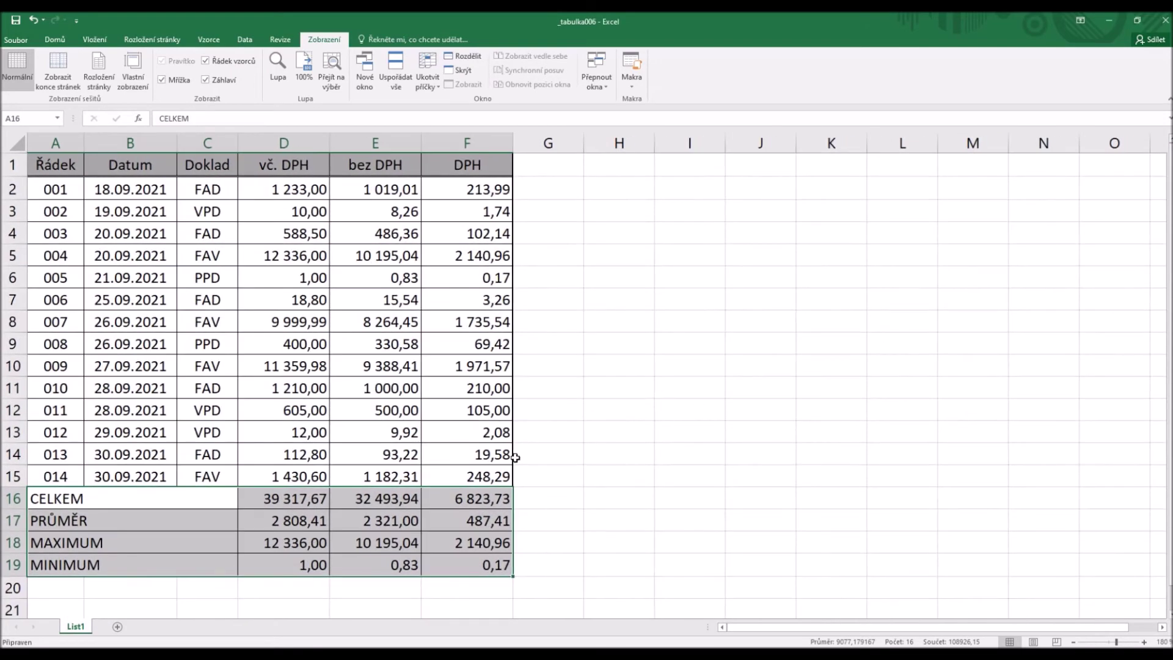
pyautogui.click(665, 354)
pyautogui.moveTo(58, 497); pyautogui.dragTo(480, 565)
# - Fill summary rows A16:F19, CELKEM to MINIMUM, with a grey shade
pyautogui.click(58, 39)
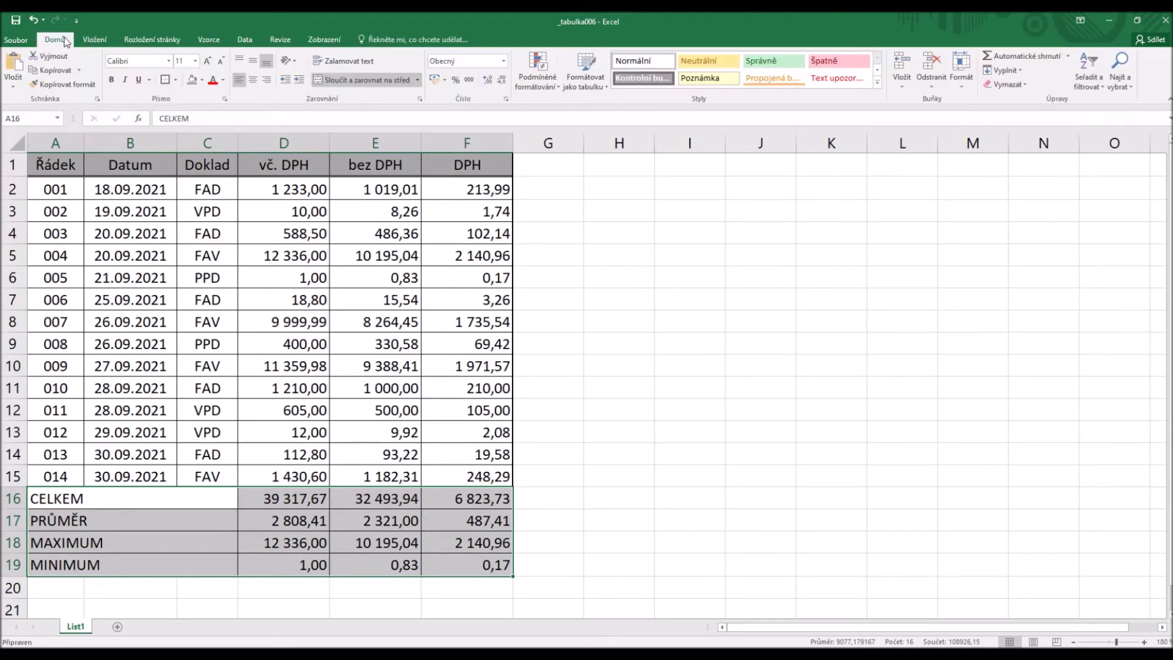
pyautogui.click(203, 80)
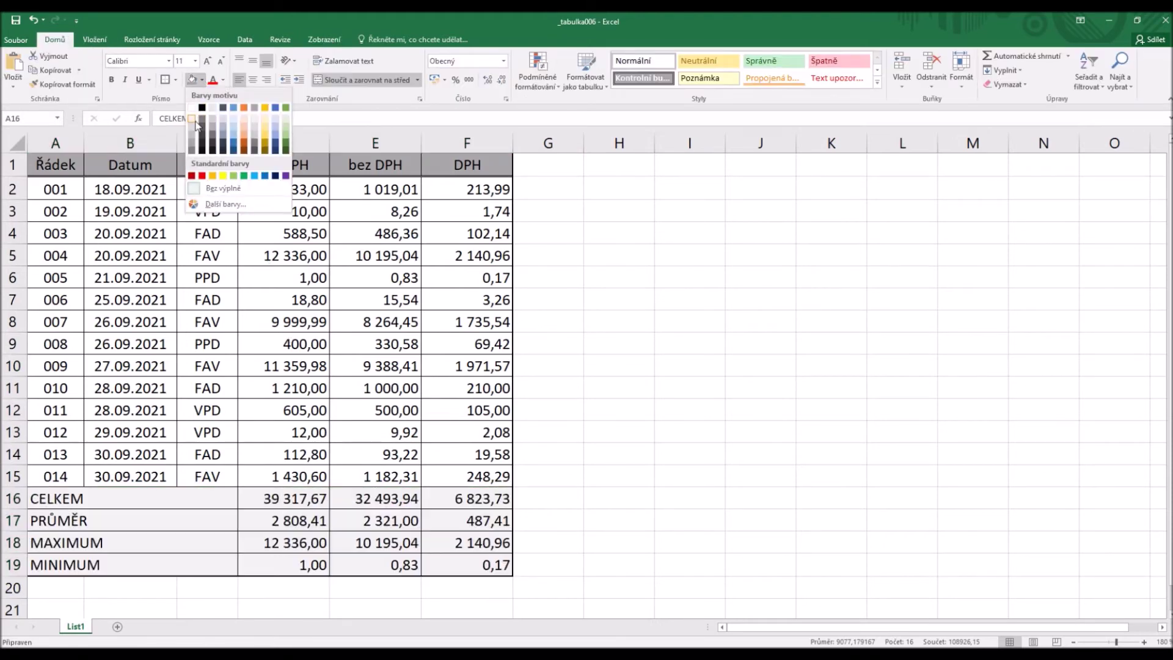
pyautogui.click(193, 126)
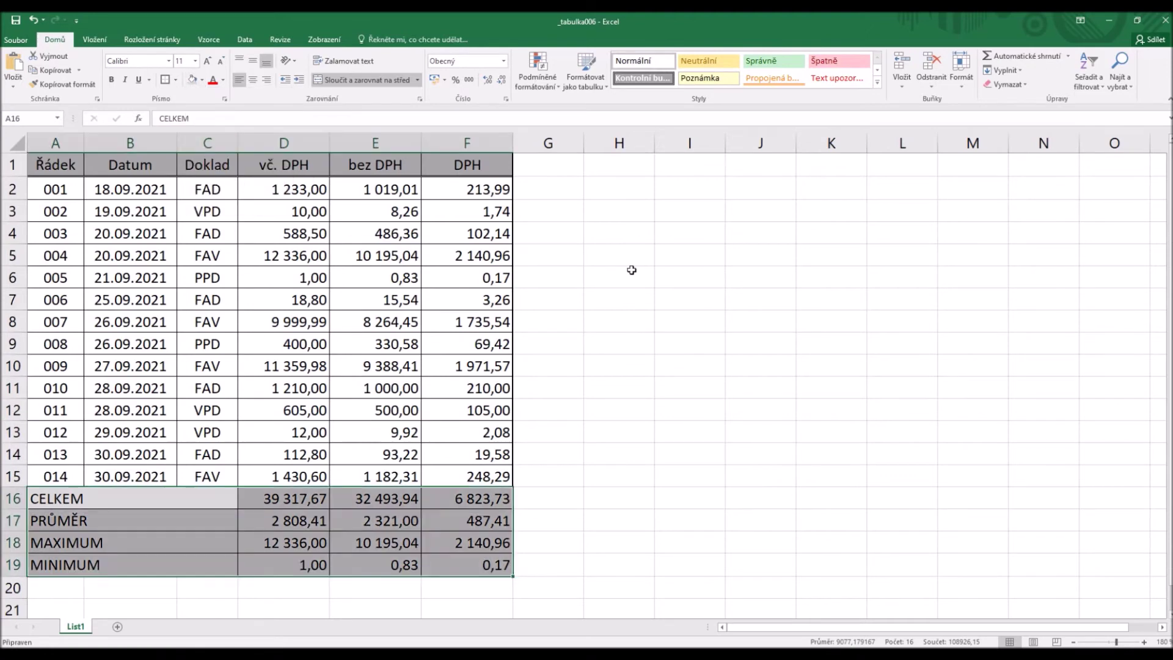
pyautogui.click(630, 270)
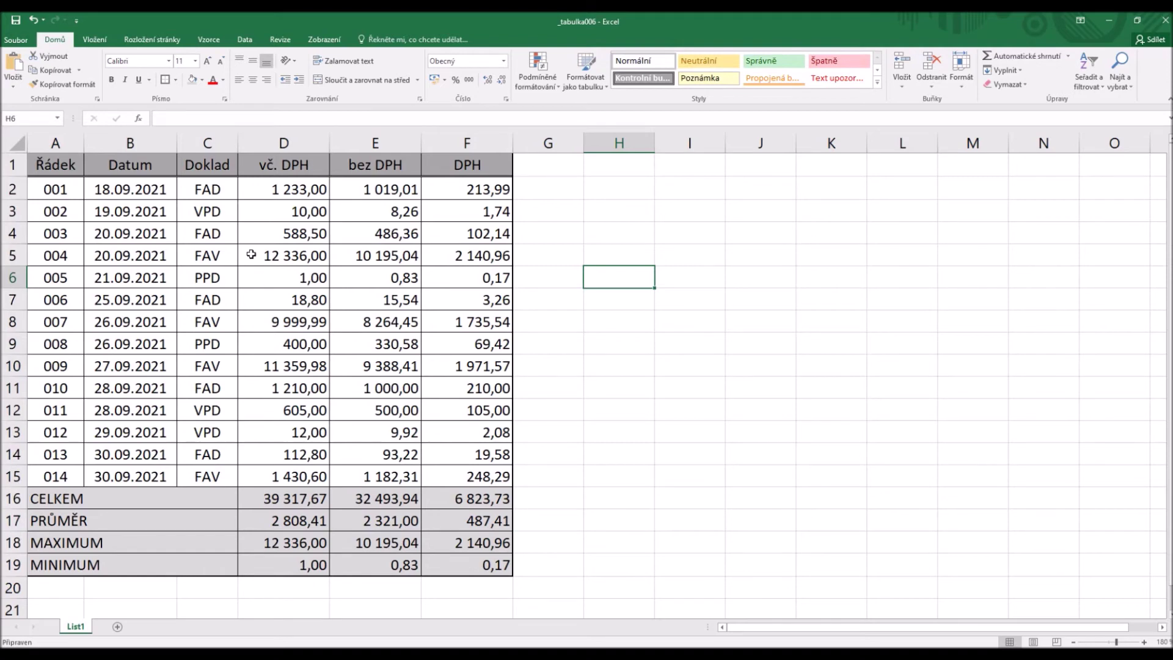
# - Bold the header labels Řádek through DPH in A1:F1
pyautogui.moveTo(61, 166); pyautogui.dragTo(260, 165)
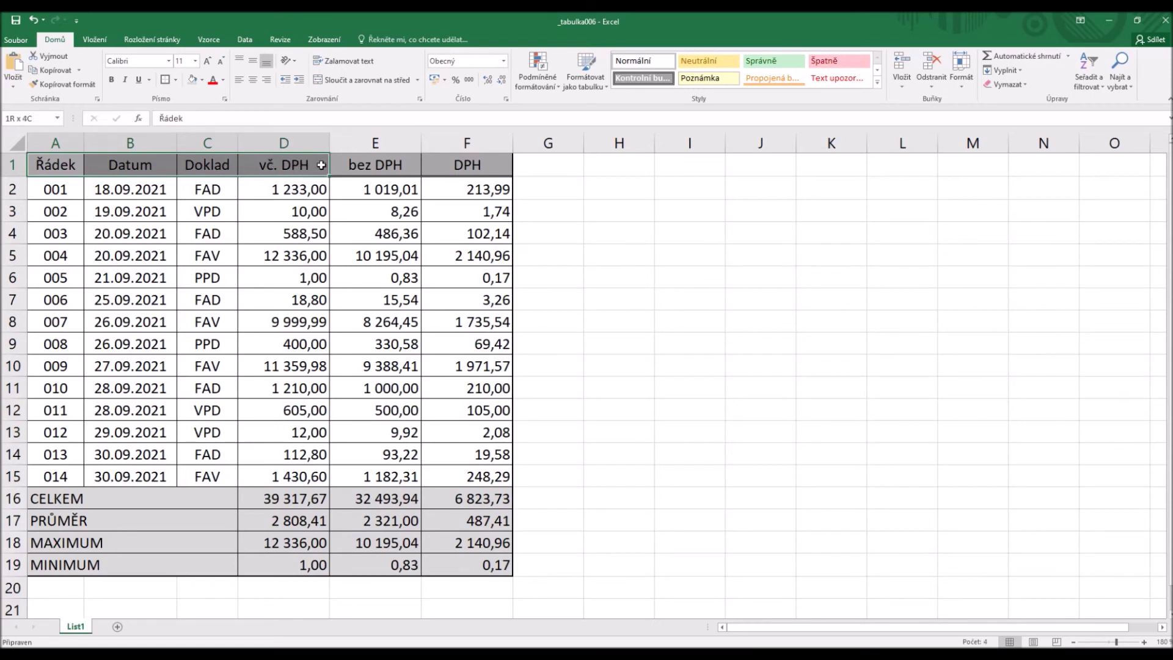
pyautogui.moveTo(261, 165); pyautogui.dragTo(510, 165)
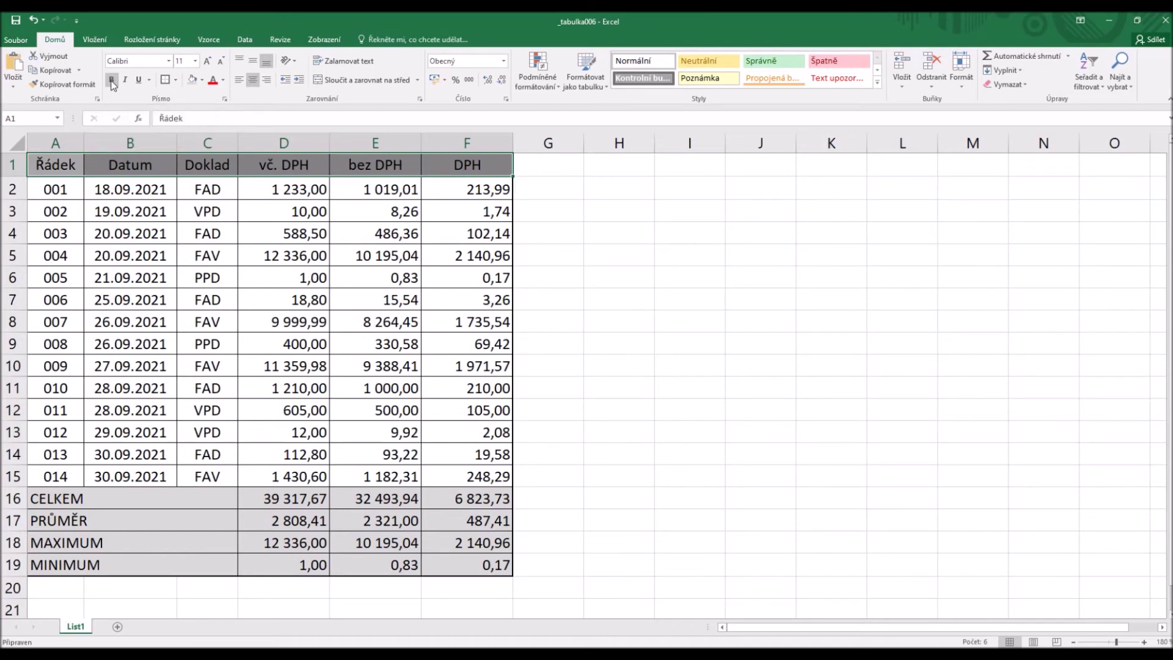
pyautogui.click(112, 80)
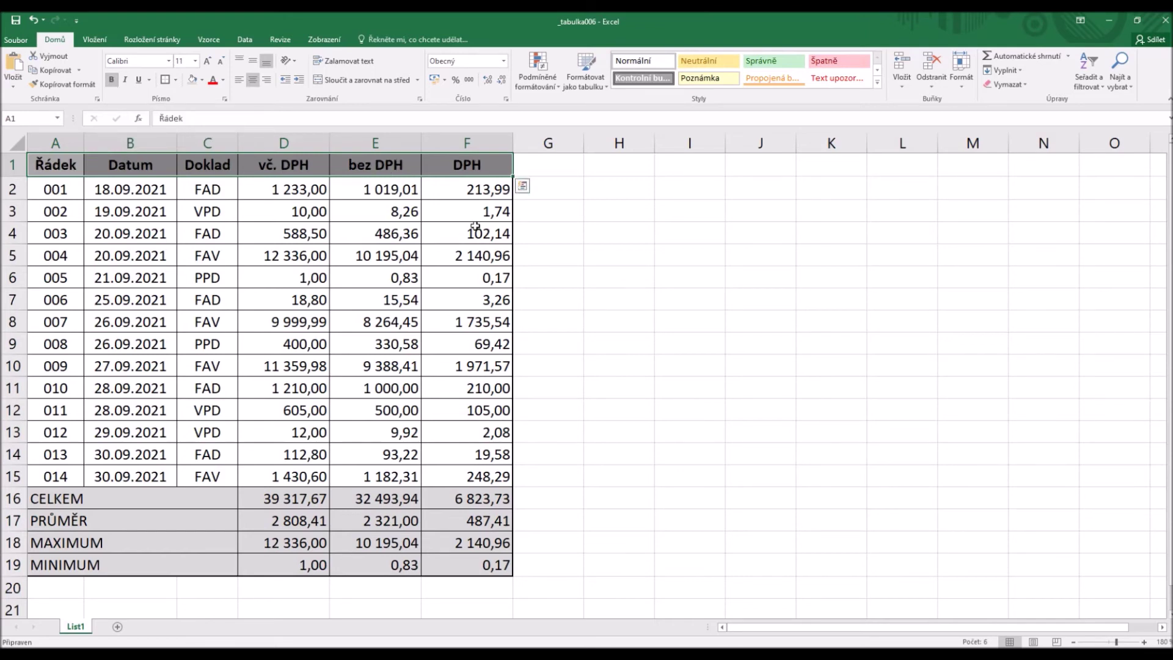
pyautogui.click(587, 270)
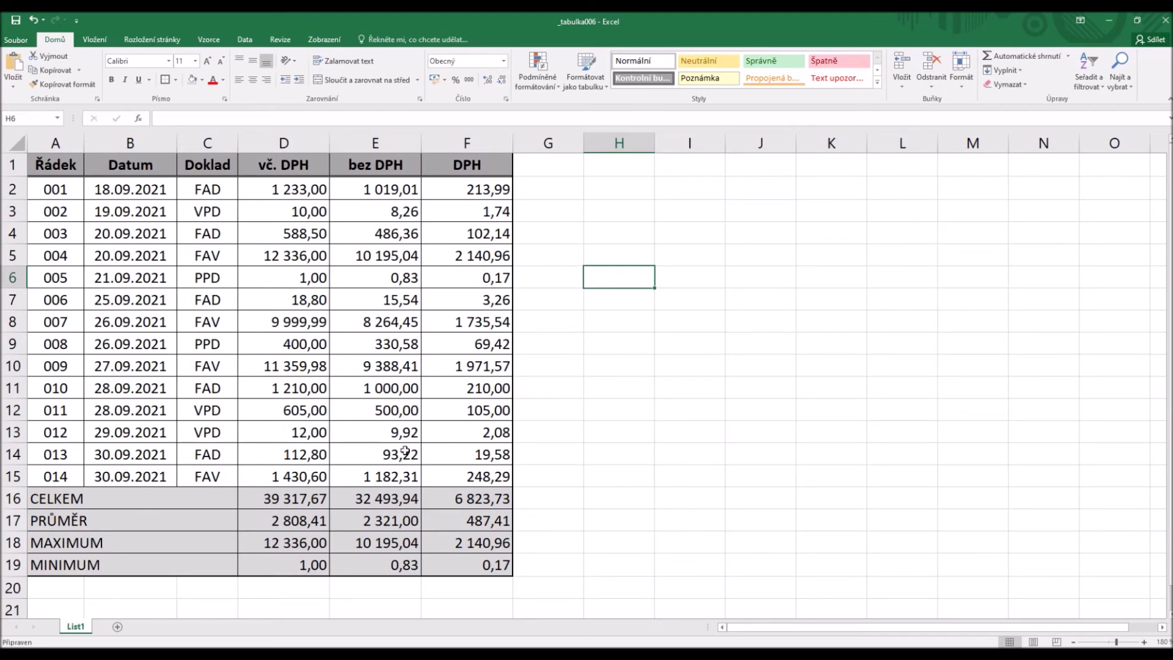
# - Italicize A16:F19, the CELKEM, PRŮMĚR, MAXIMUM and MINIMUM rows
pyautogui.moveTo(81, 501); pyautogui.dragTo(457, 563)
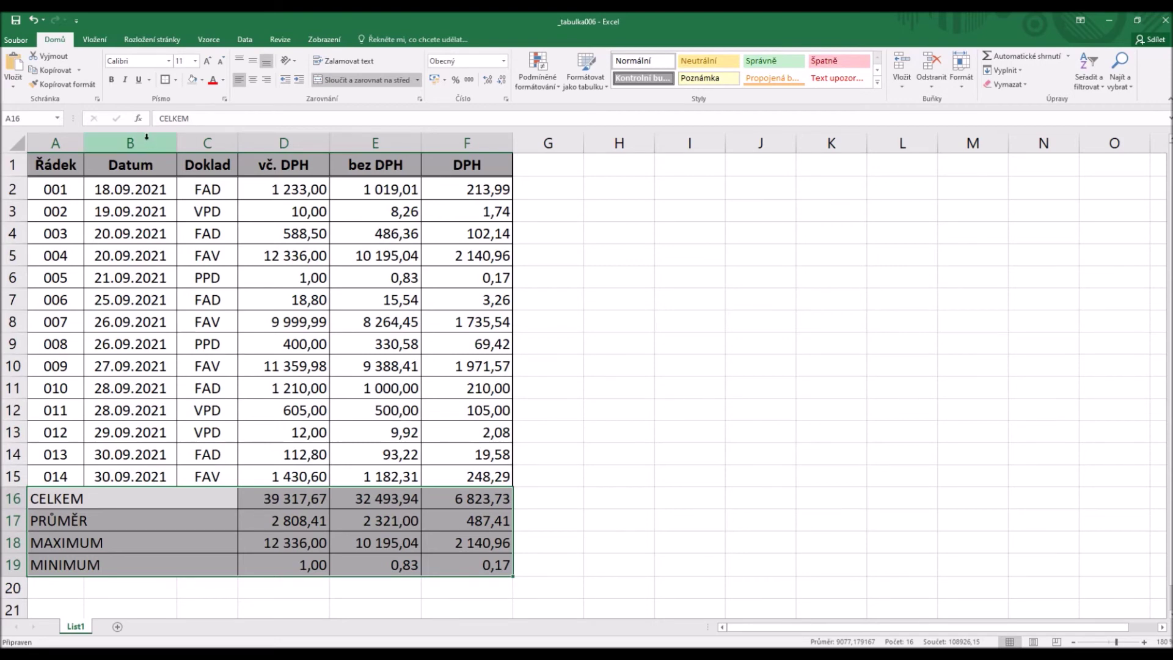
pyautogui.click(126, 81)
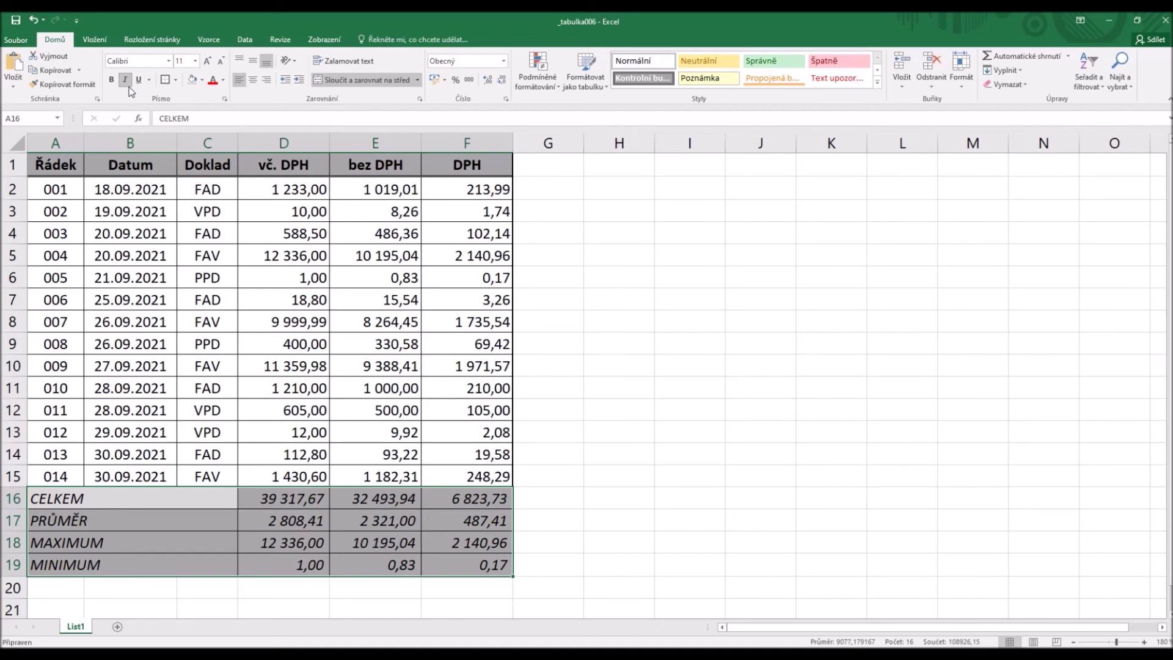
pyautogui.click(685, 335)
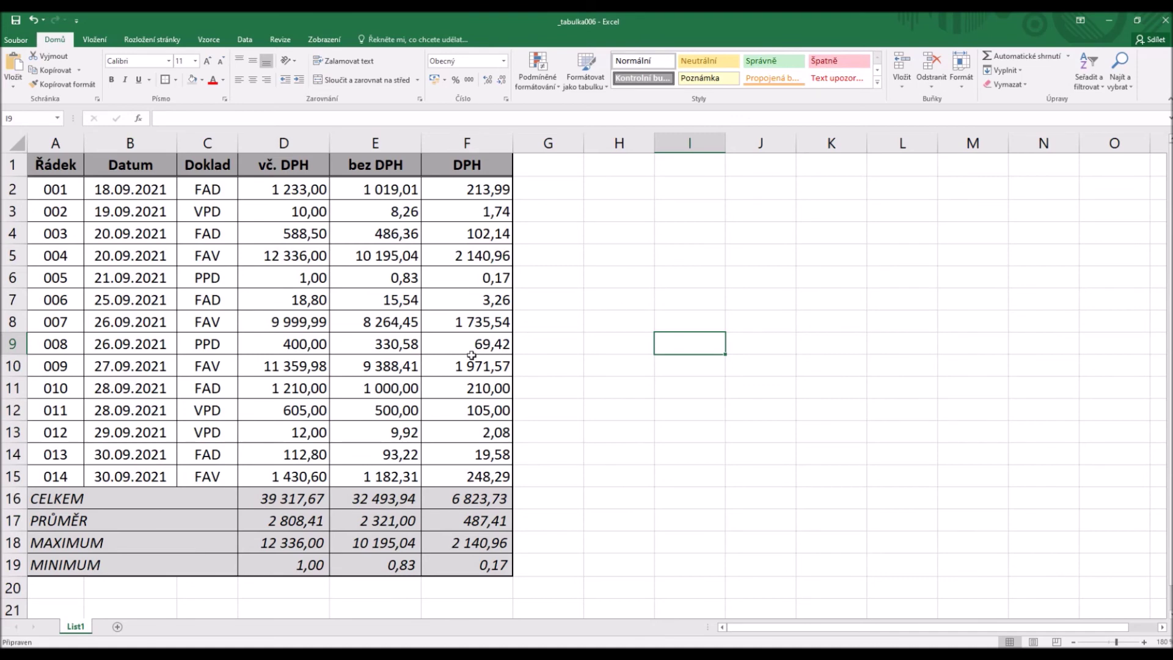
# - Enter 1500 in D12 and 10 in D13 so the totals recalculate
pyautogui.click(302, 414)
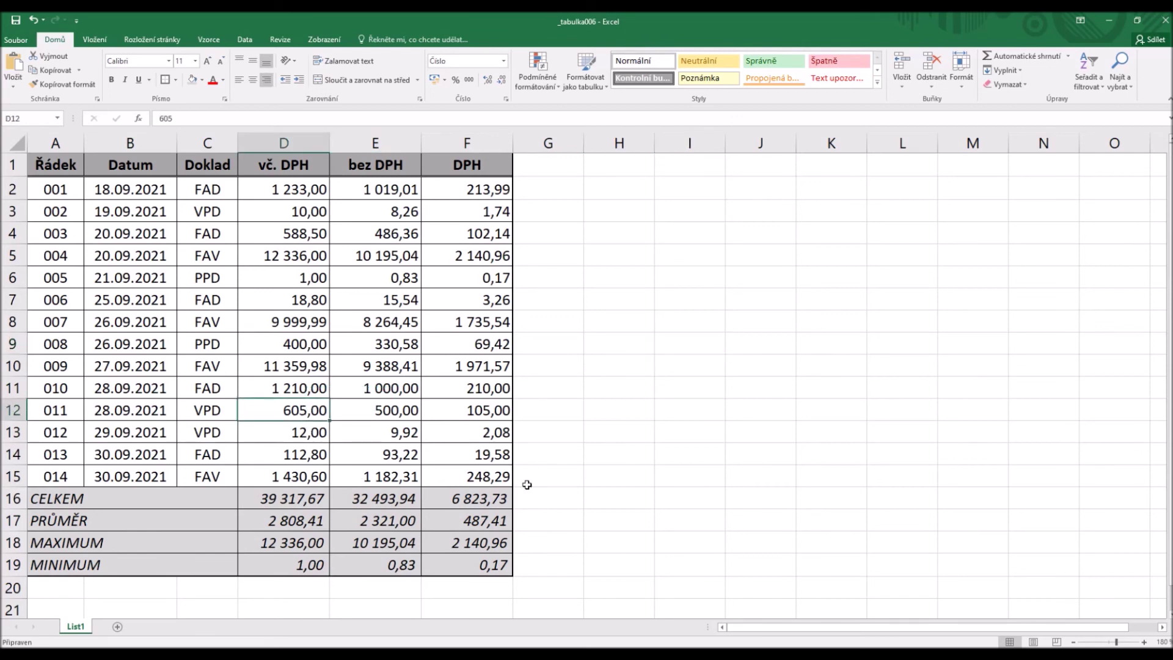
pyautogui.write('1500')
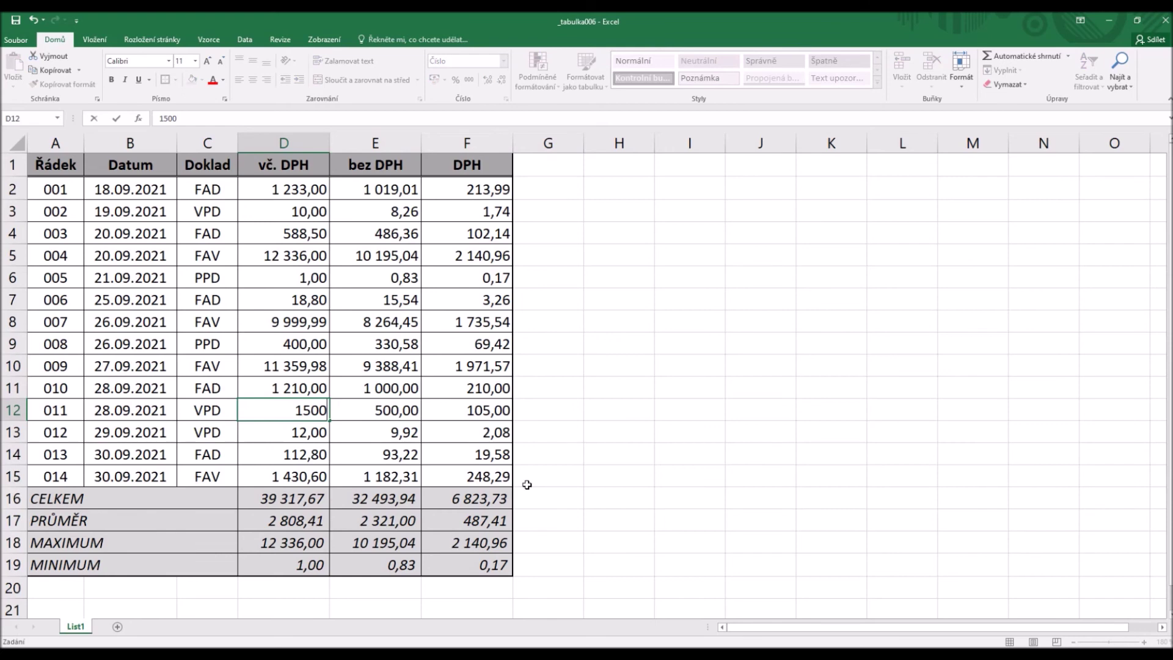
pyautogui.press('Return')
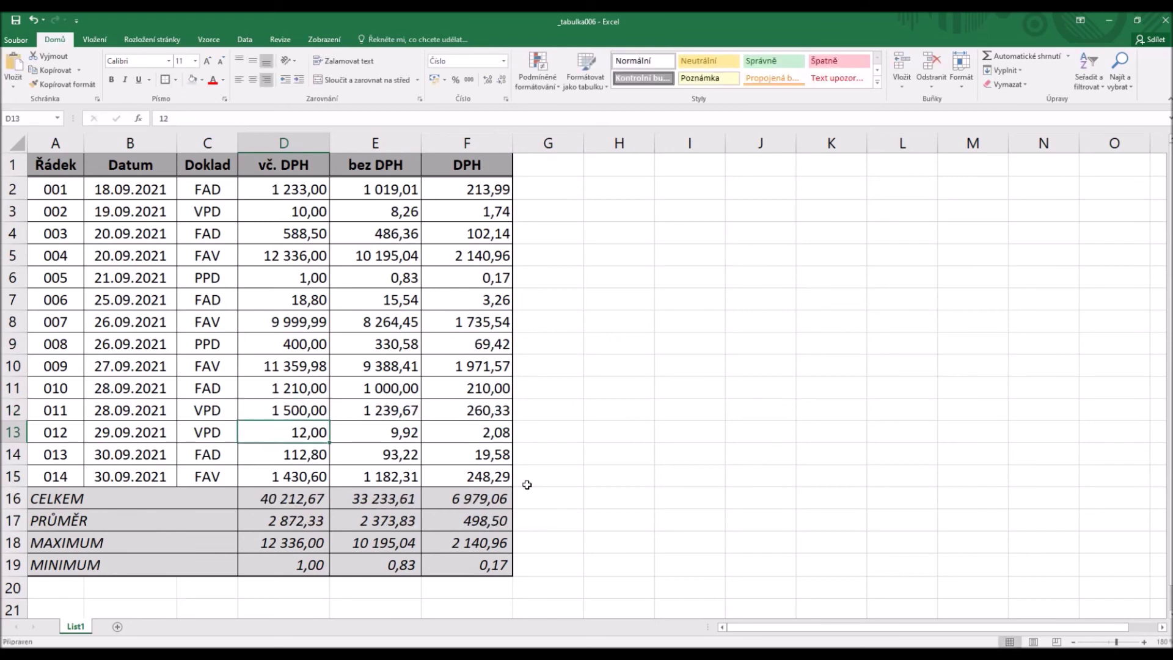
pyautogui.write('10')
pyautogui.press('Return')
# - Change D6 to 0,5 and D3 to 11,88, bringing CELKEM to 40 212,05
pyautogui.press('Up')
pyautogui.press('Up')
pyautogui.press('Up')
pyautogui.press('Up')
pyautogui.press('Up')
pyautogui.press('Up')
pyautogui.press('Up')
pyautogui.write('0,5')
pyautogui.press('Return')
pyautogui.press('Up')
pyautogui.press('Up')
pyautogui.press('Up')
pyautogui.press('Up')
pyautogui.write('1')
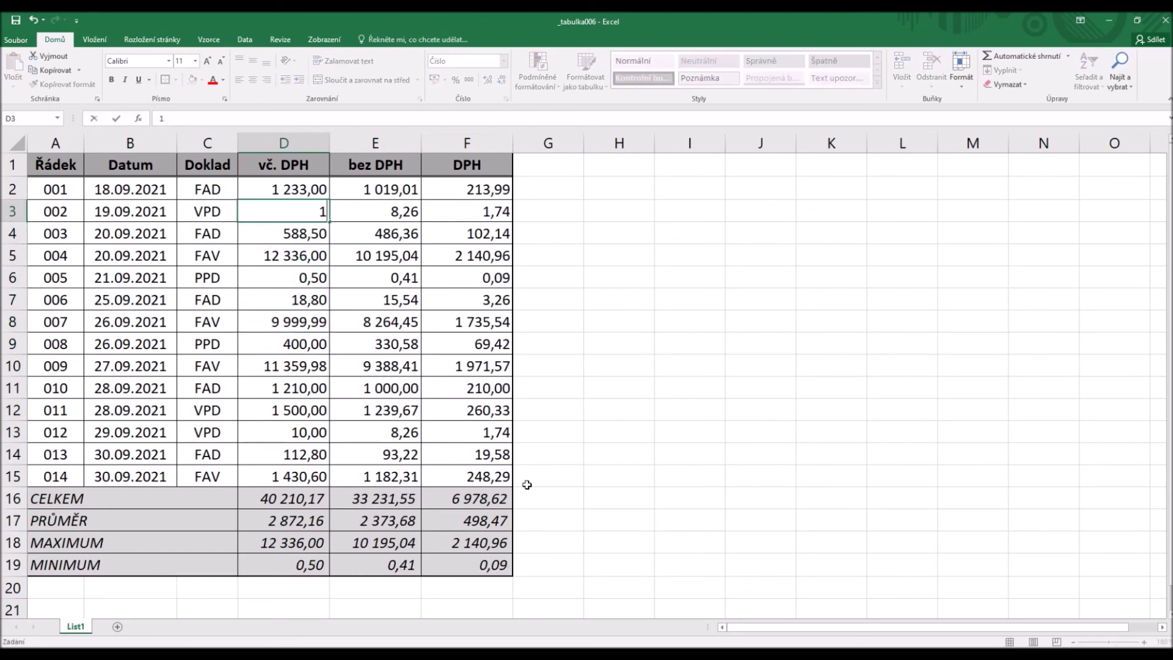
pyautogui.write('1,88')
pyautogui.press('Return')
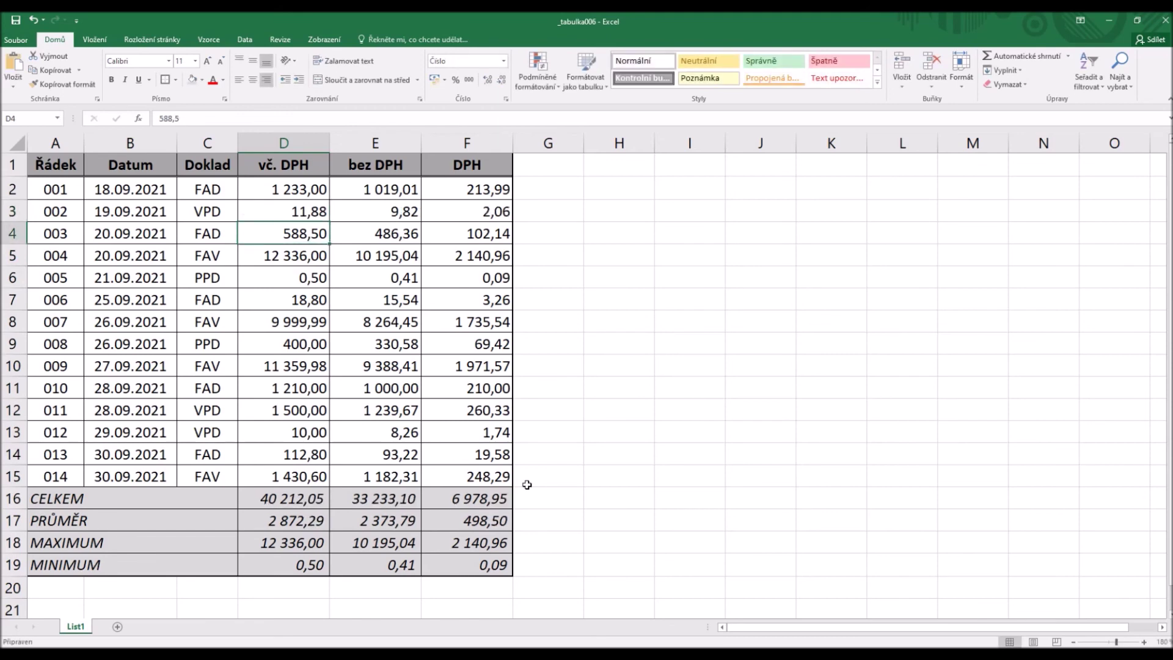